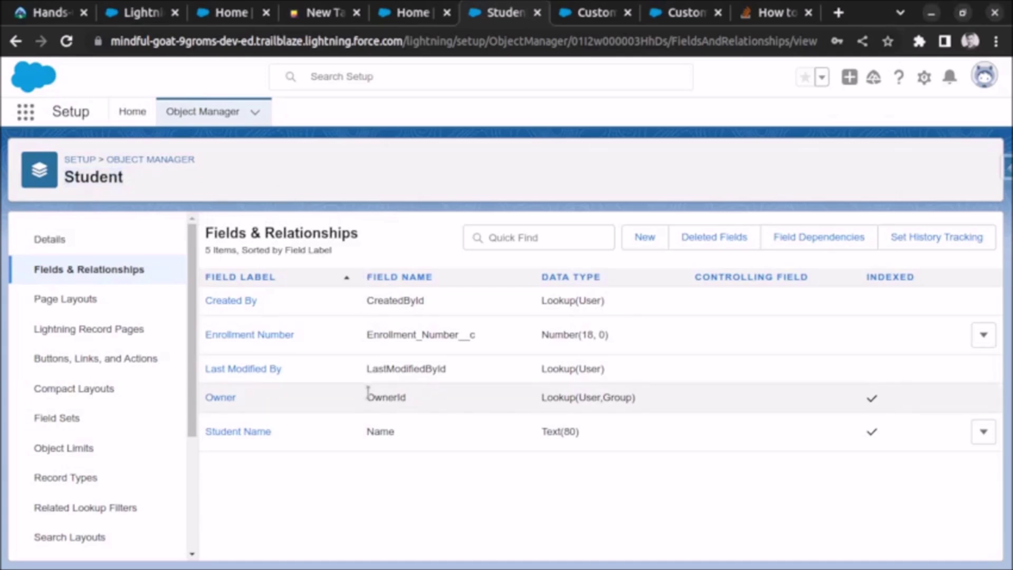
Step: Review Student's Enrollment_Number number field and the Access_Token label, then view the State custom setting
drag(368, 334, 461, 334)
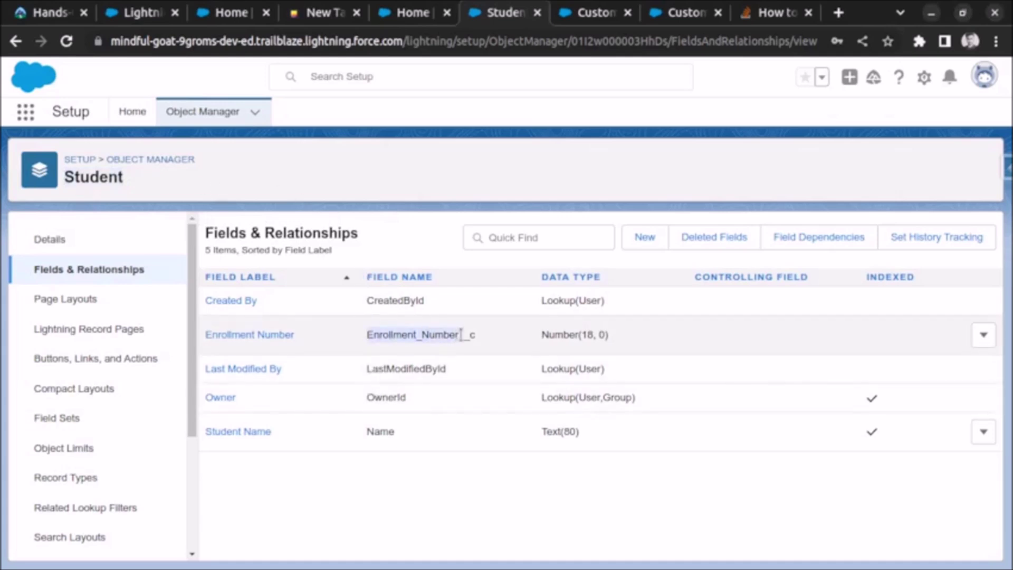
drag(542, 334, 612, 340)
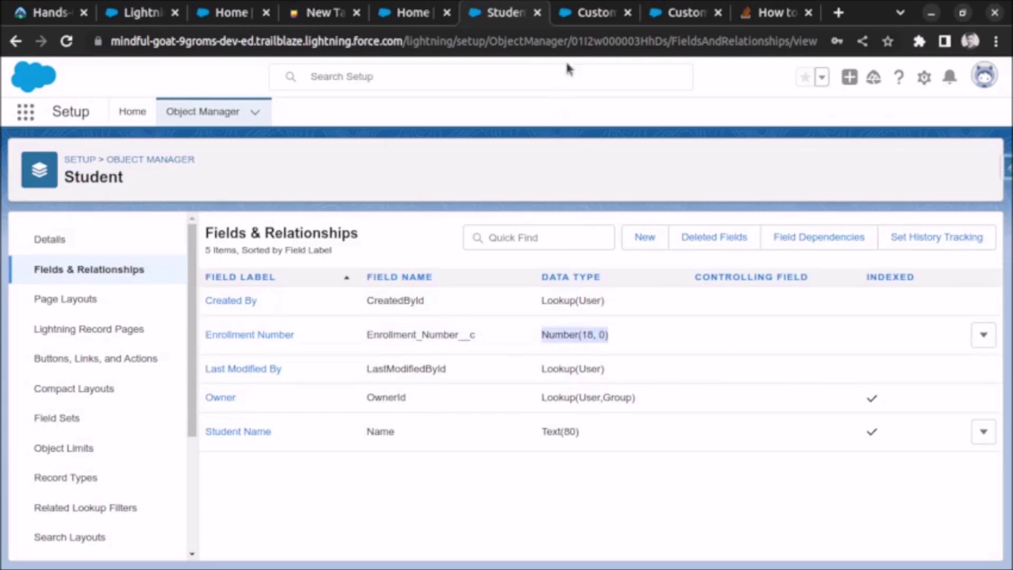
click(579, 19)
drag(287, 185, 372, 198)
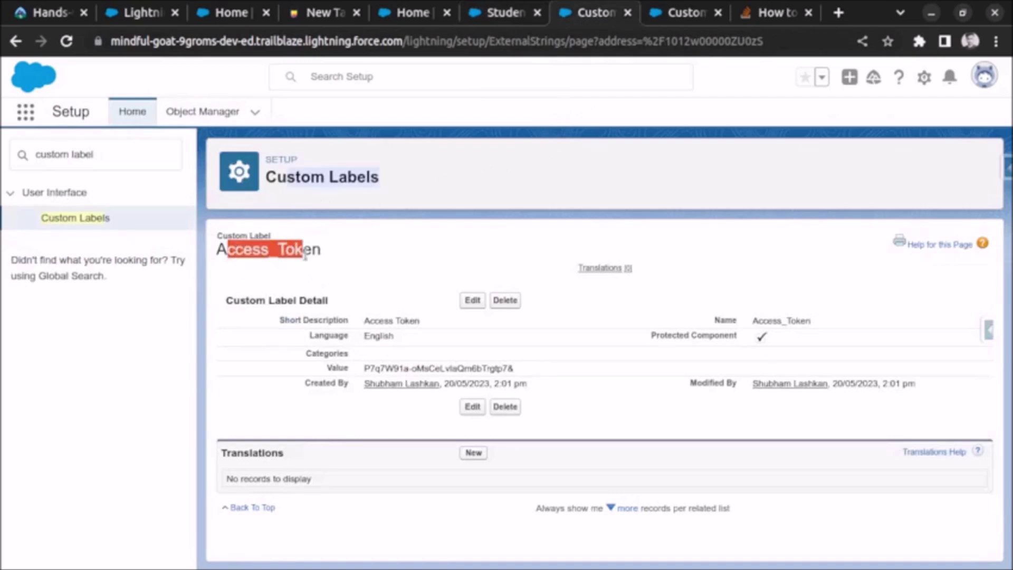
click(673, 20)
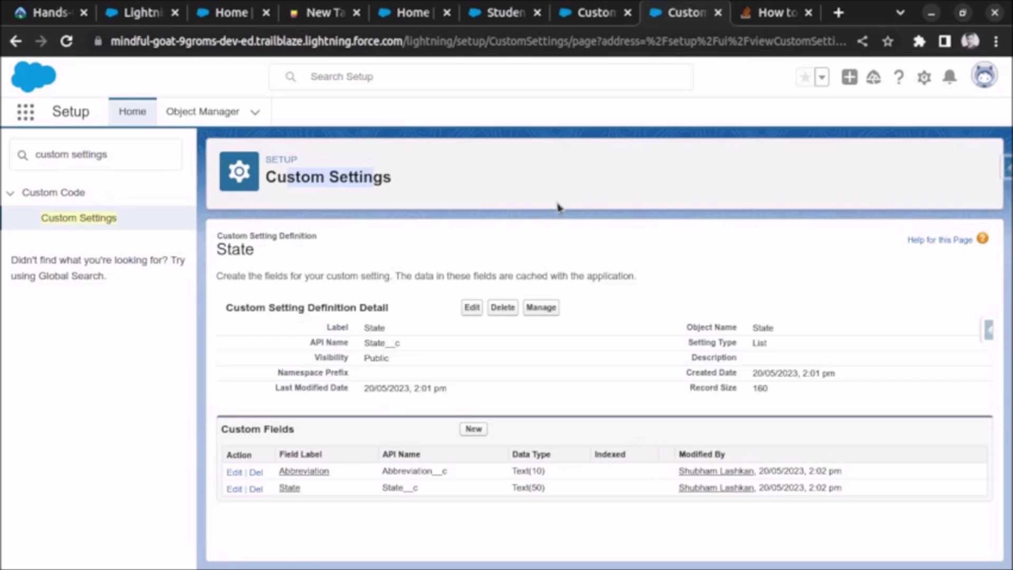
Step: Open Setup from the Sales home page and reach Package Manager through a 'package' Quick Find search
click(420, 21)
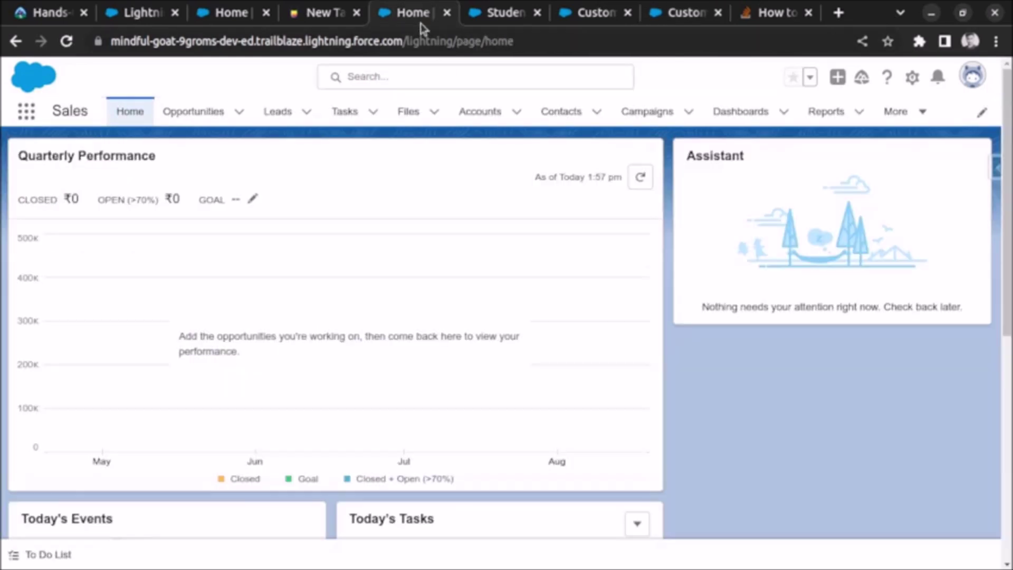
click(912, 78)
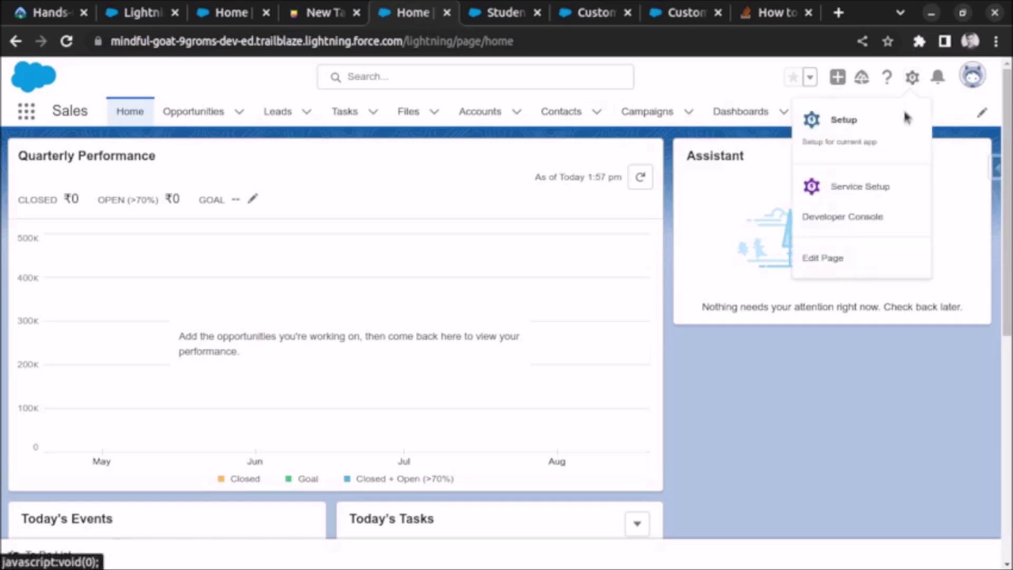
click(866, 140)
click(450, 21)
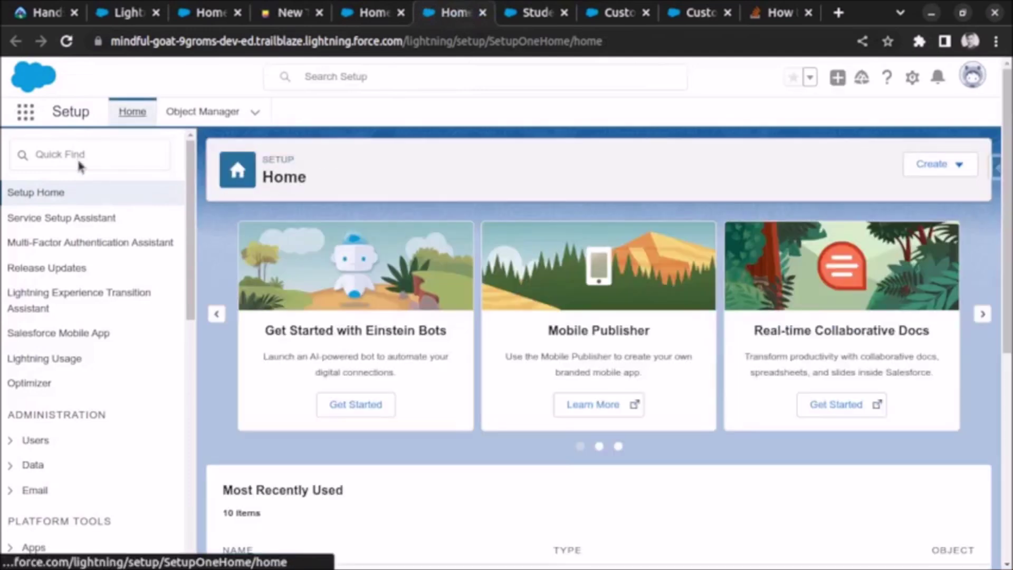
click(82, 161)
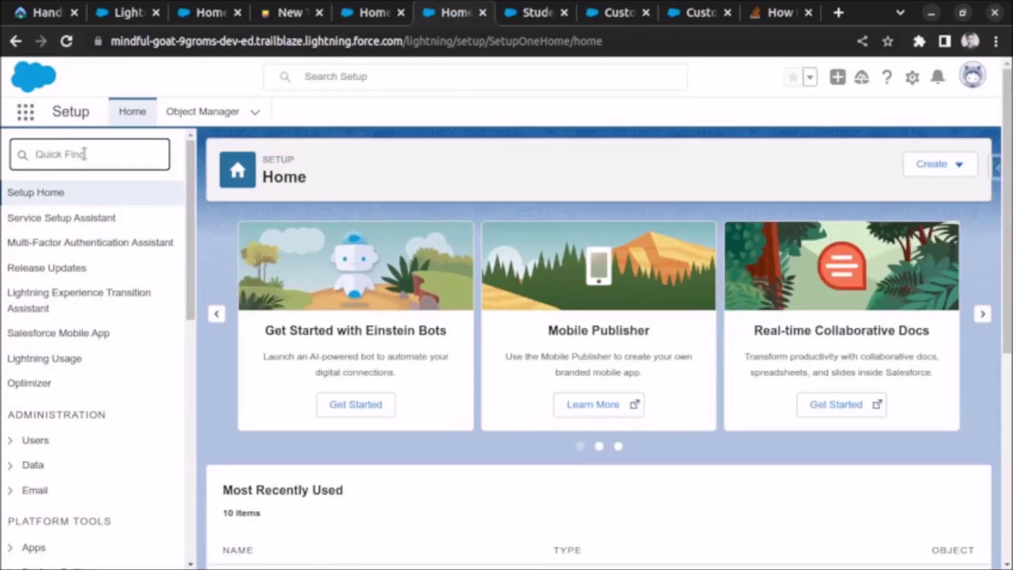
text(package)
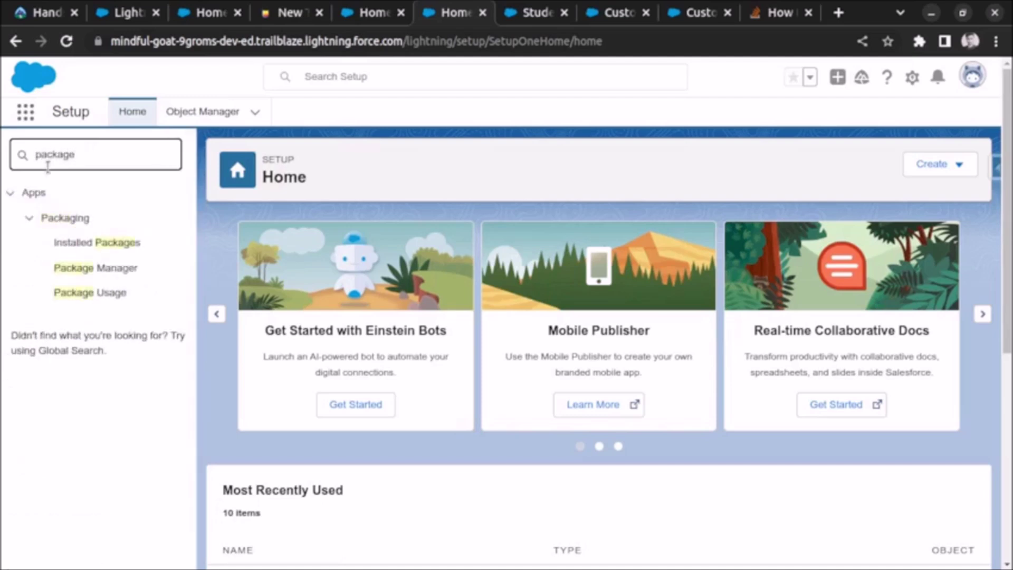
click(119, 269)
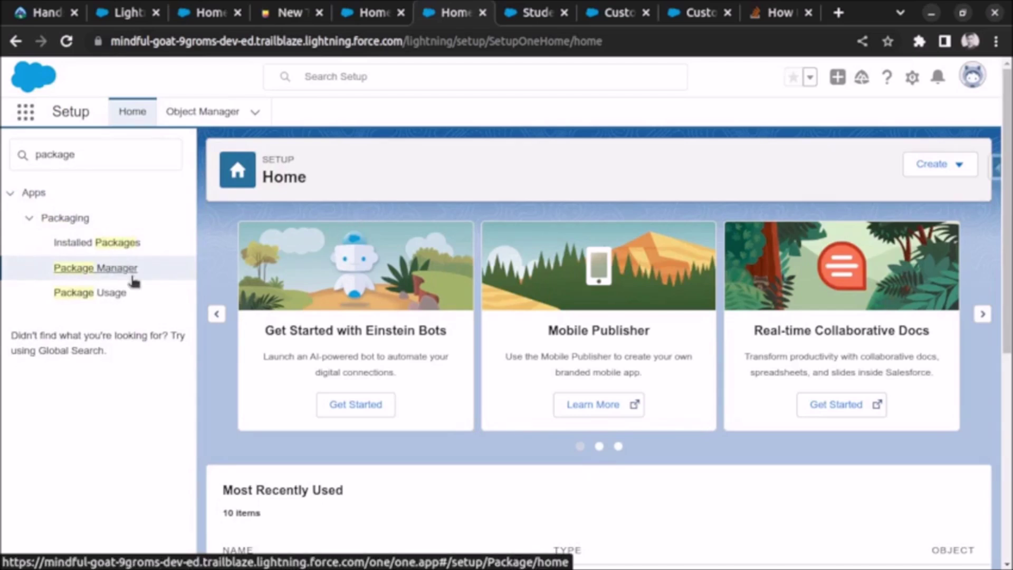
click(133, 276)
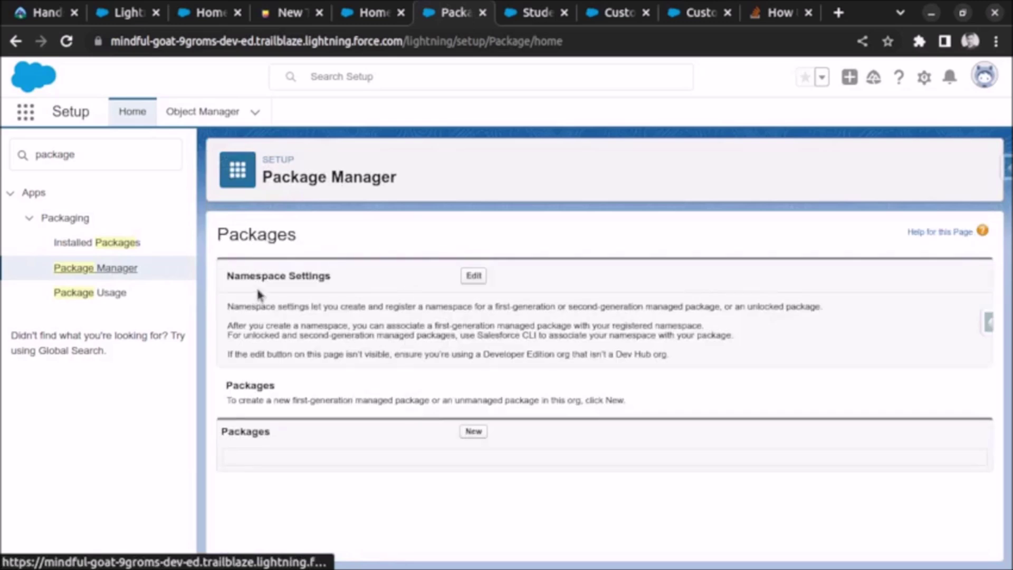
triple_click(276, 309)
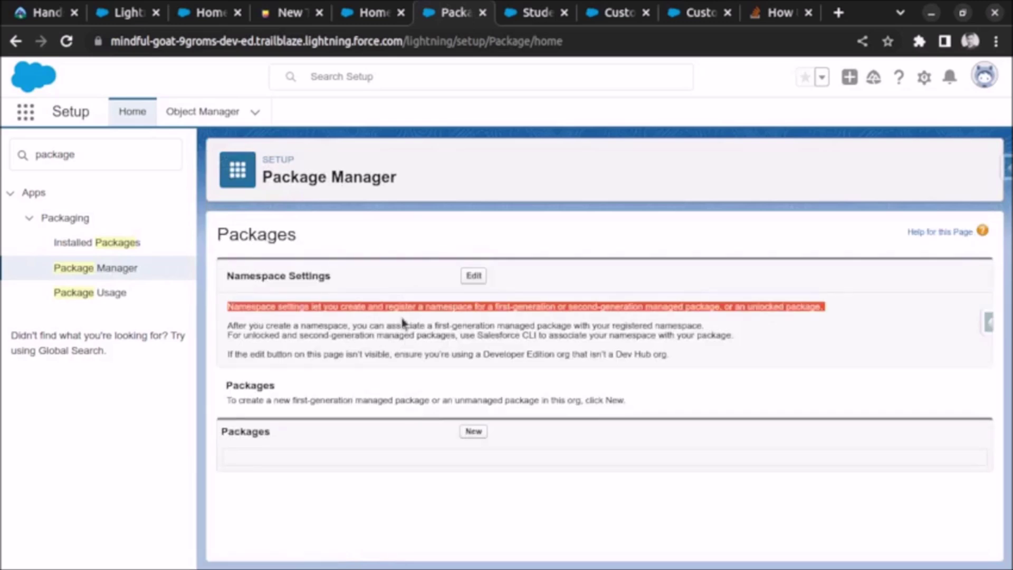
click(333, 308)
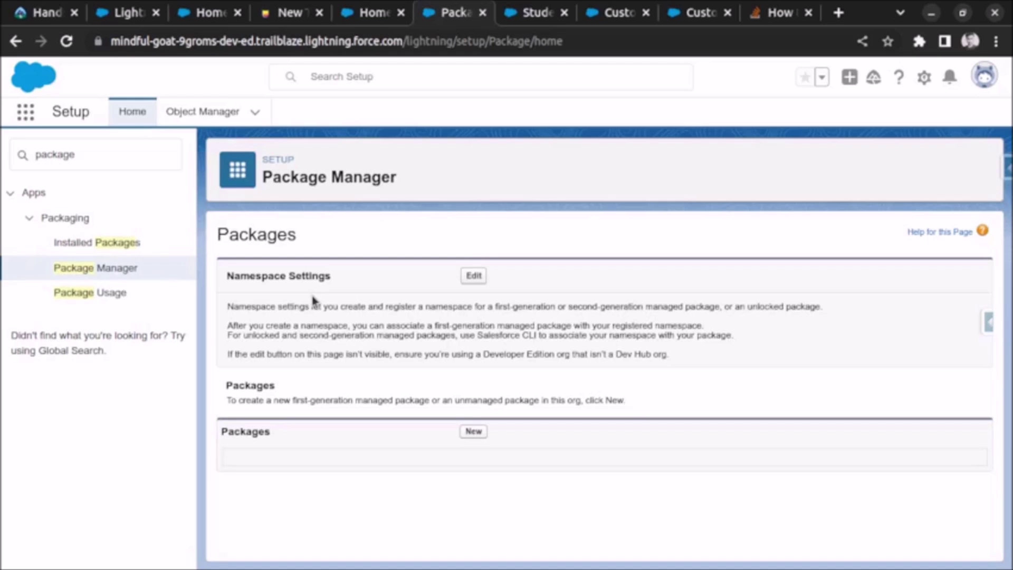
Step: Enter Test20052023 as the namespace prefix, confirm it is available, and review it for registration
click(473, 277)
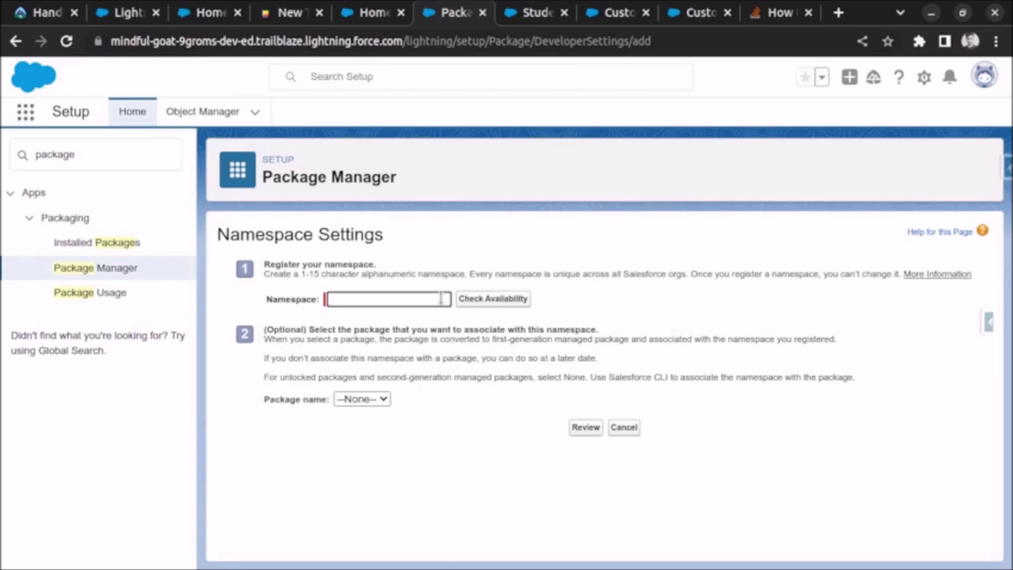
drag(273, 274, 789, 270)
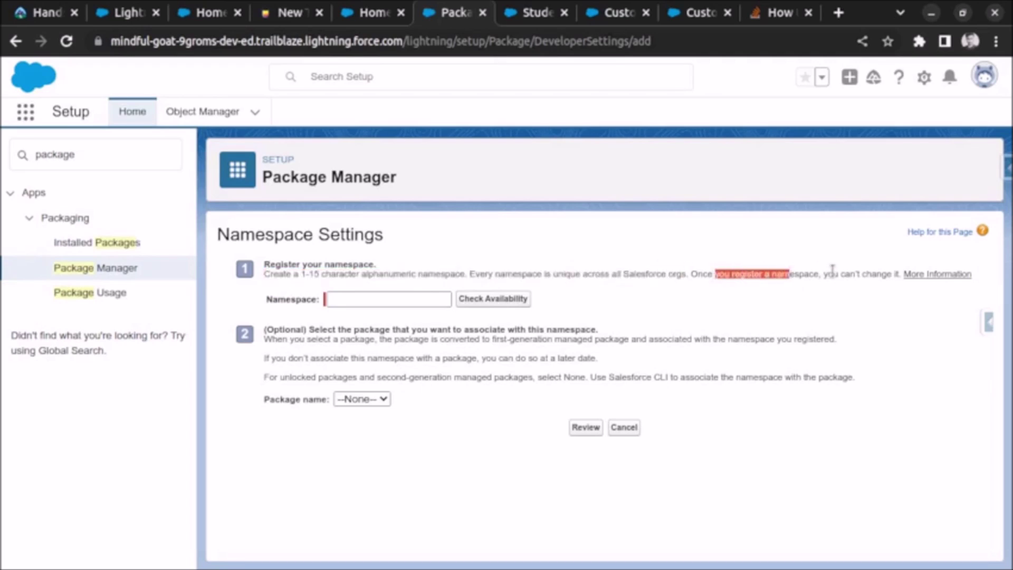
click(389, 299)
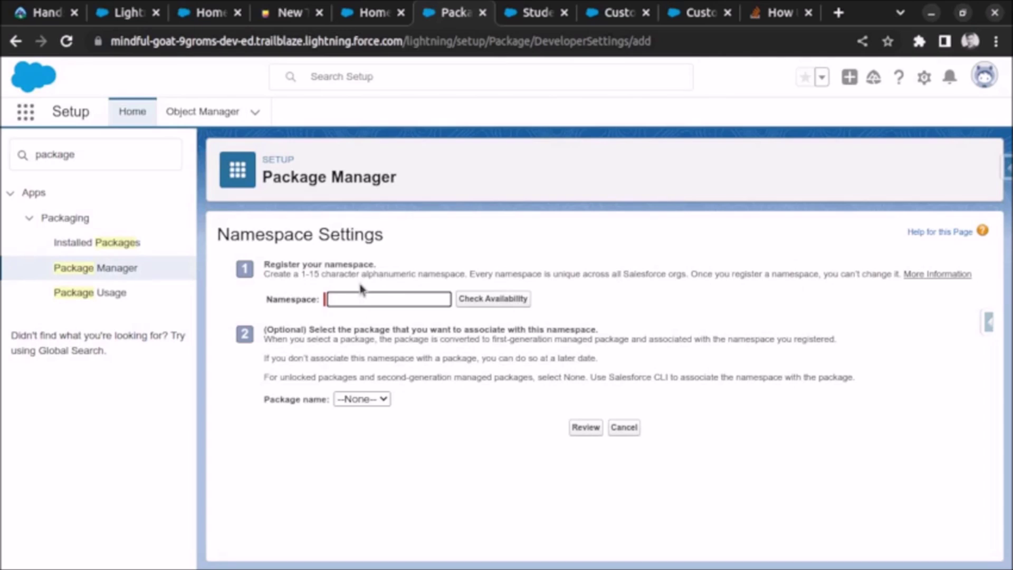
text(Test)
text(20052023)
click(486, 297)
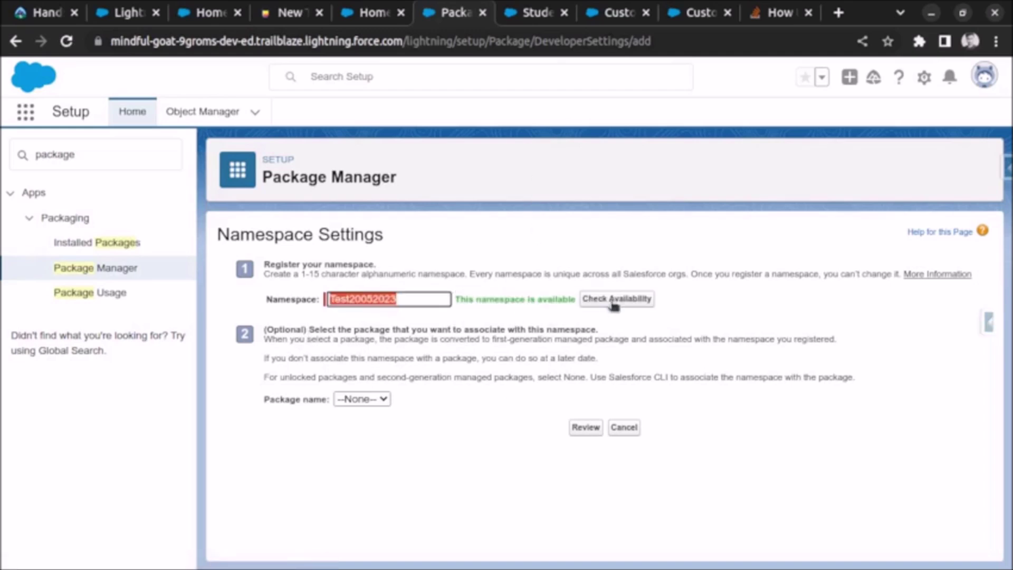
click(585, 427)
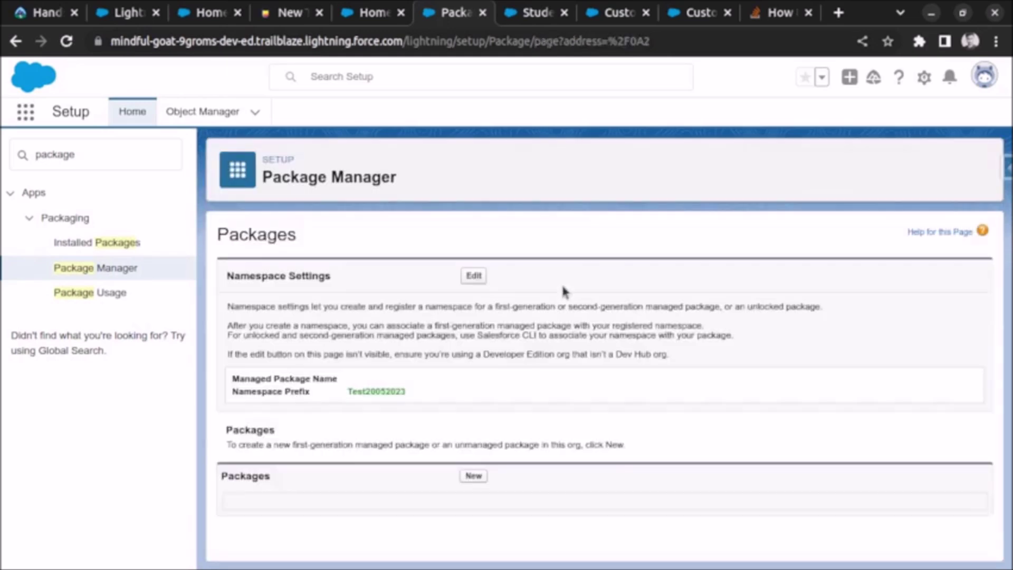
Step: Save a new package named Hello World with the org's user chosen for Apex error notifications
click(473, 476)
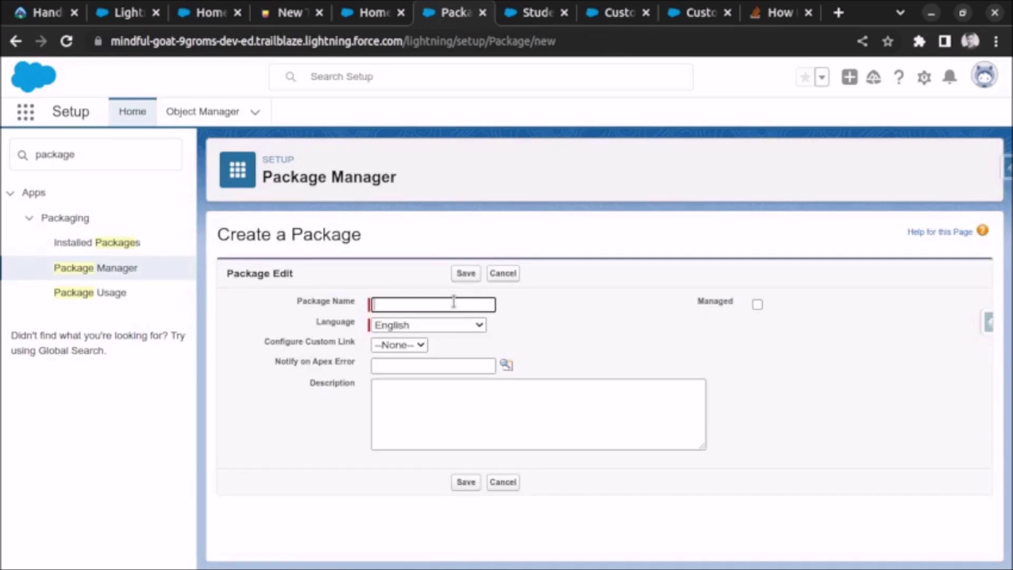
text(Hello World)
click(506, 365)
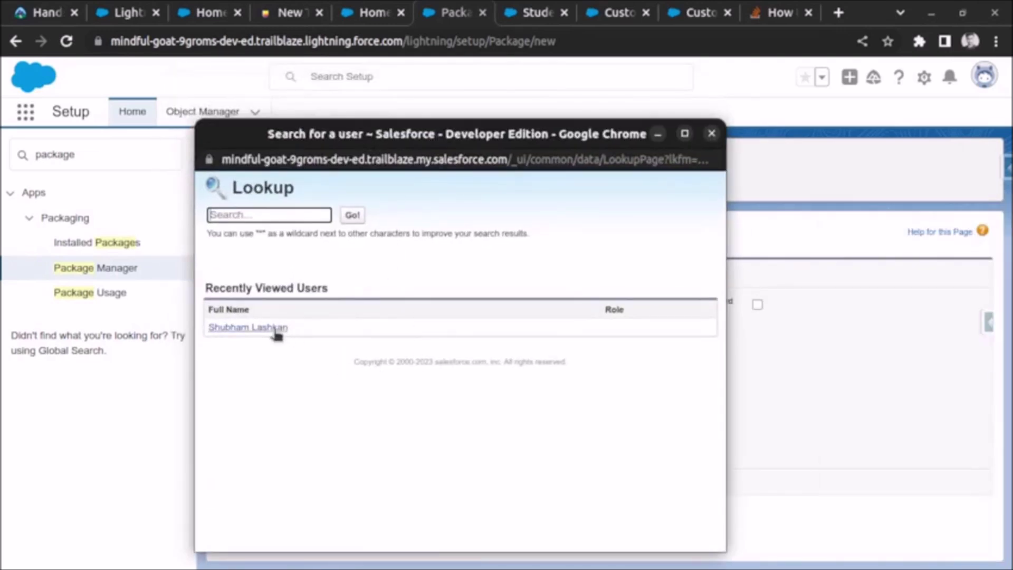
click(275, 329)
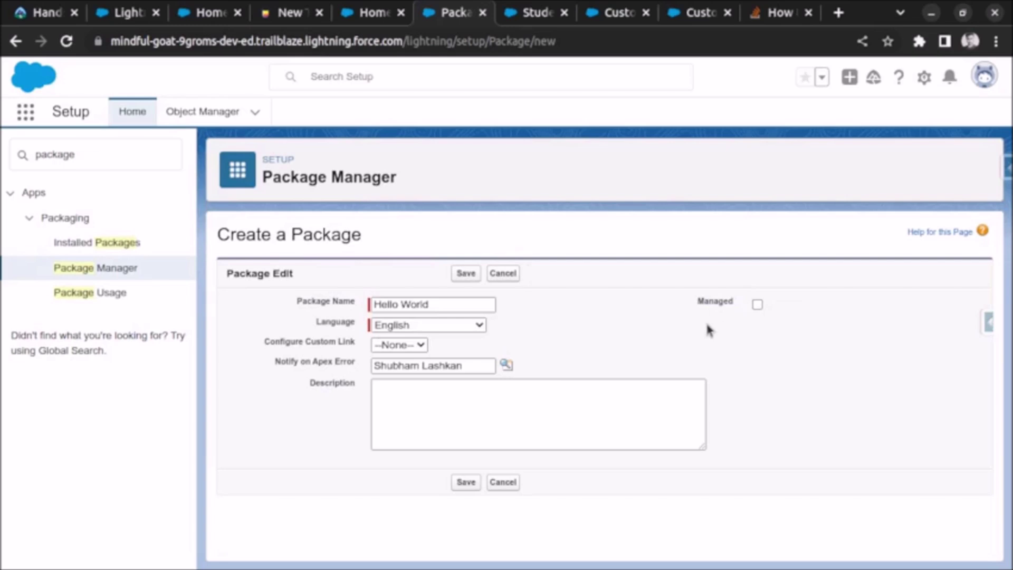
click(465, 274)
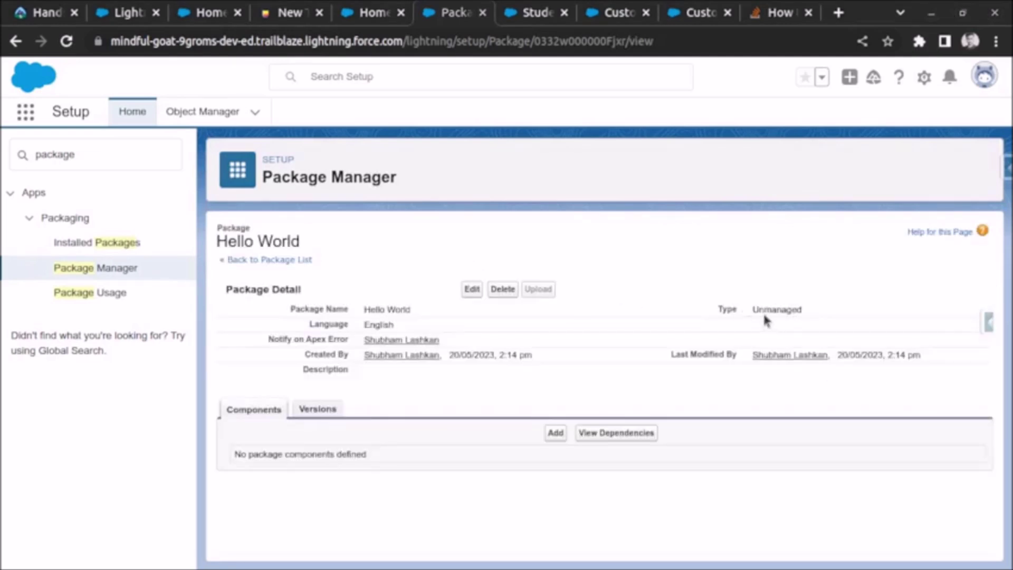
Step: Confirm Hello World is Unmanaged and go to its Add to Package page
drag(759, 309, 792, 311)
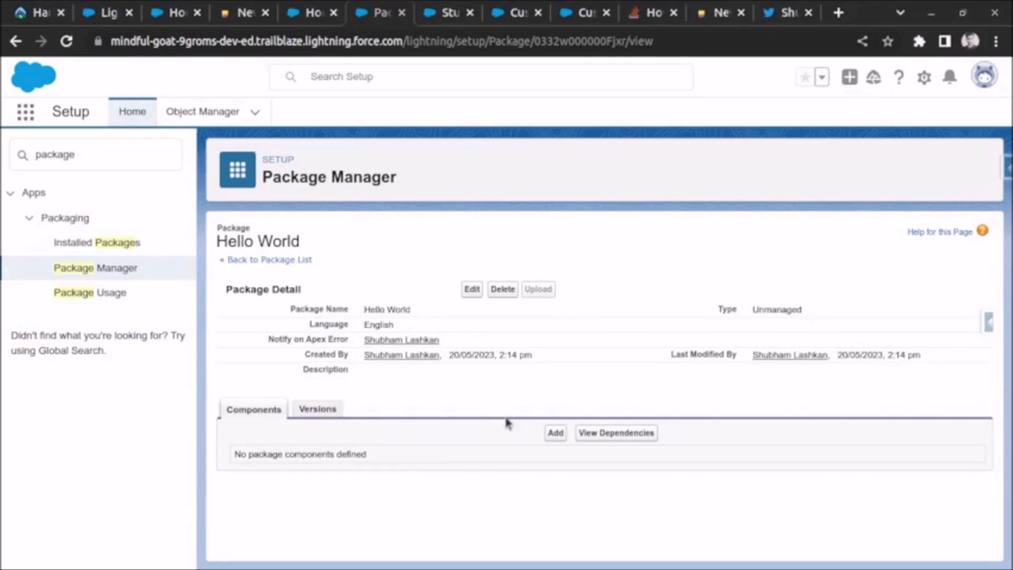
click(555, 433)
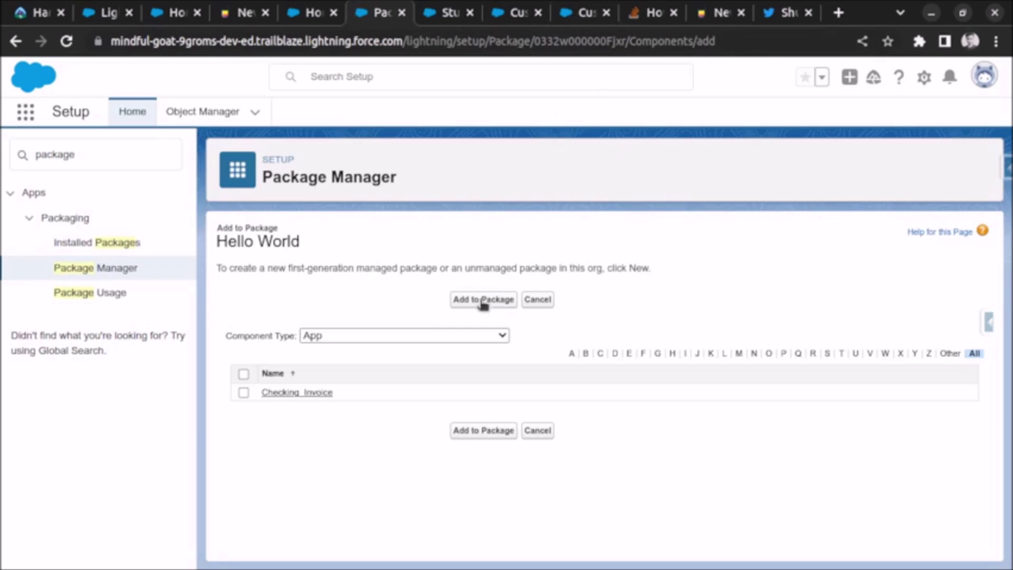
Step: Filter components by Custom Setting, tick State, and add it with its fields to Hello World
click(461, 340)
scroll(457, 274, down, 1)
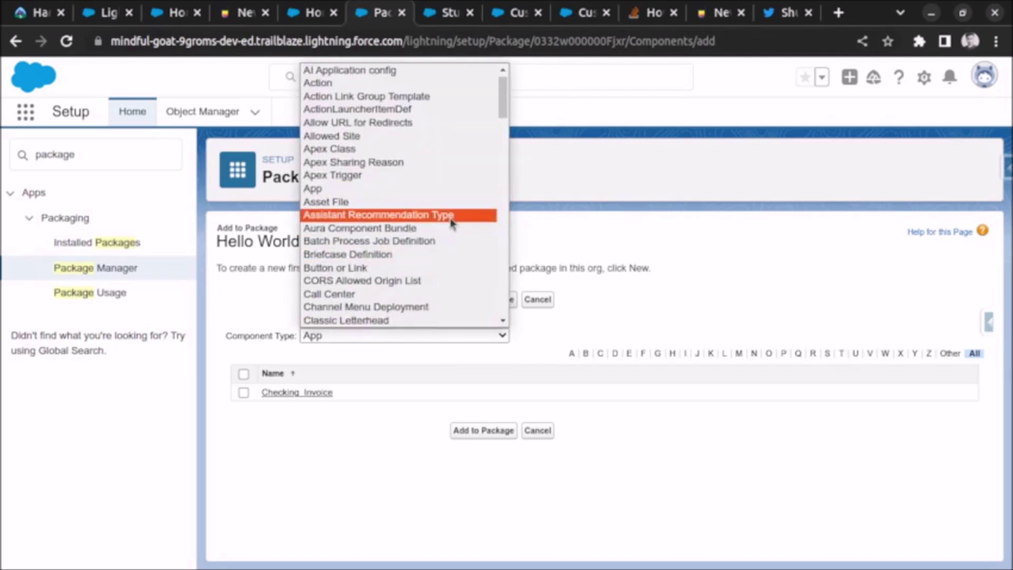
scroll(451, 234, down, 2)
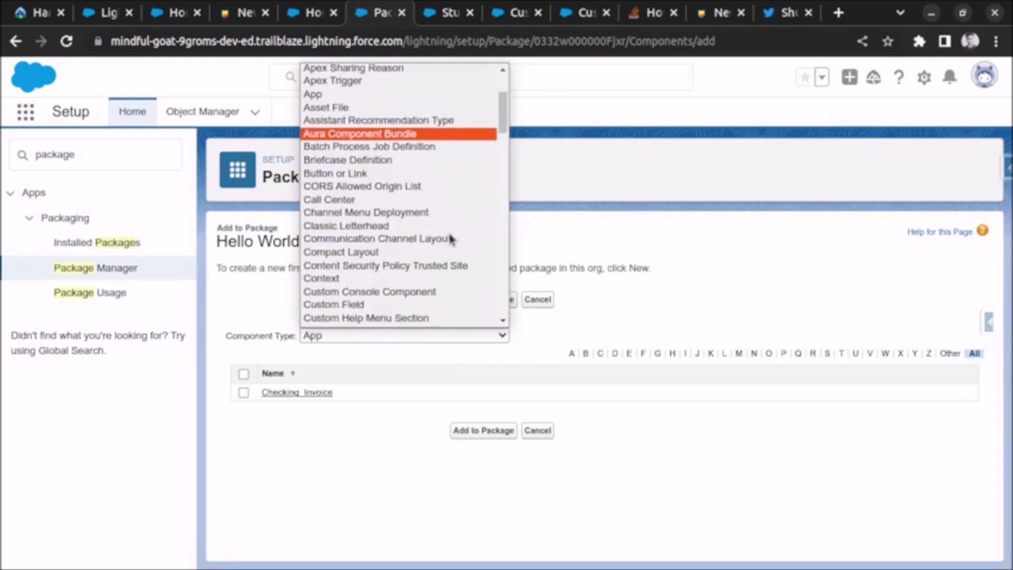
scroll(439, 243, down, 4)
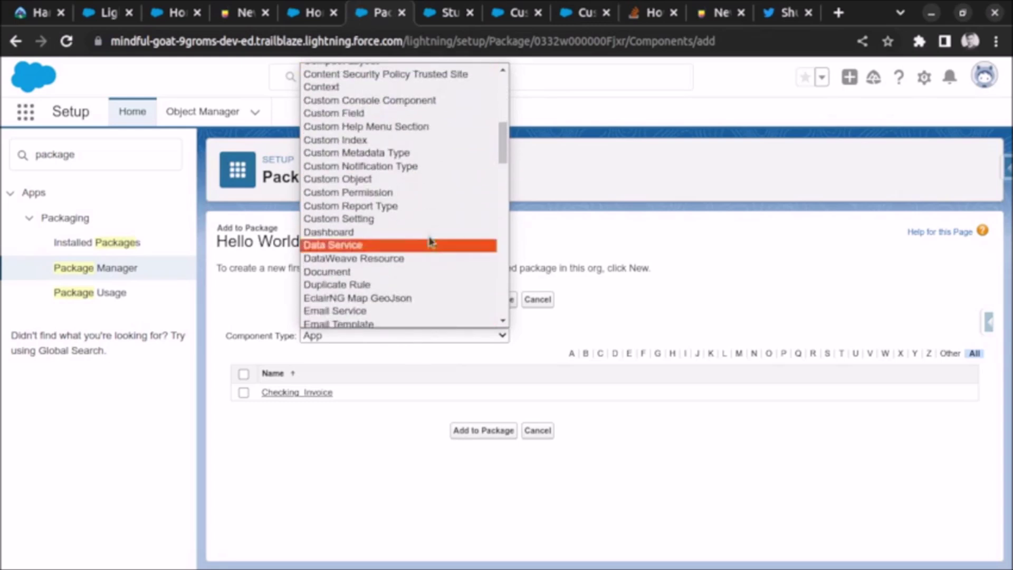
click(393, 218)
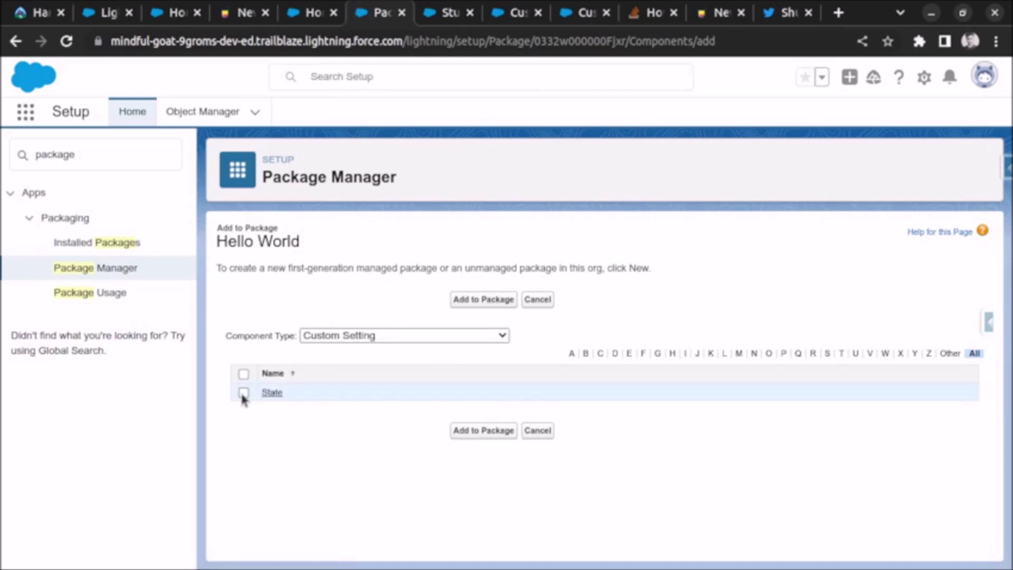
click(244, 392)
click(457, 430)
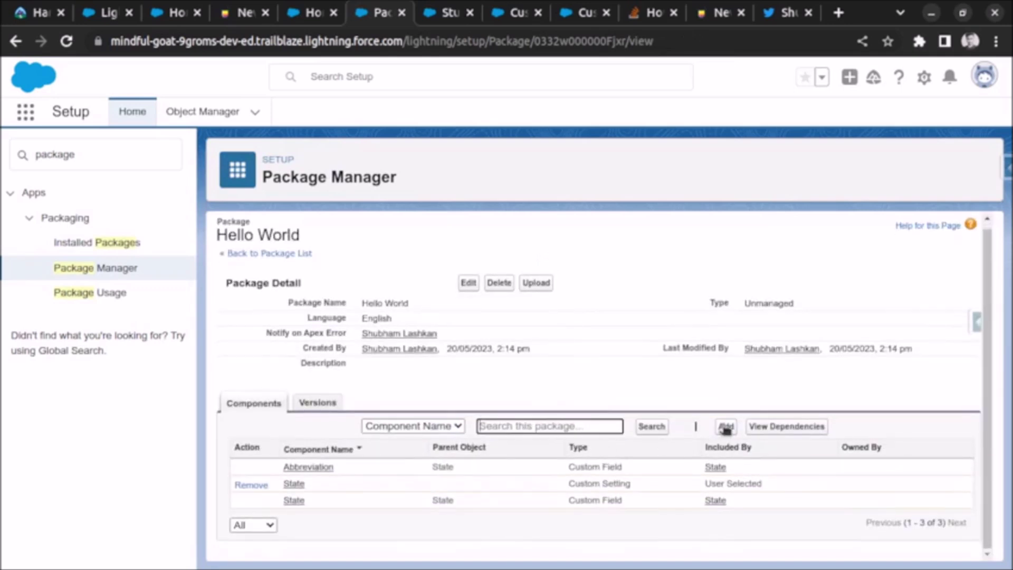
click(725, 427)
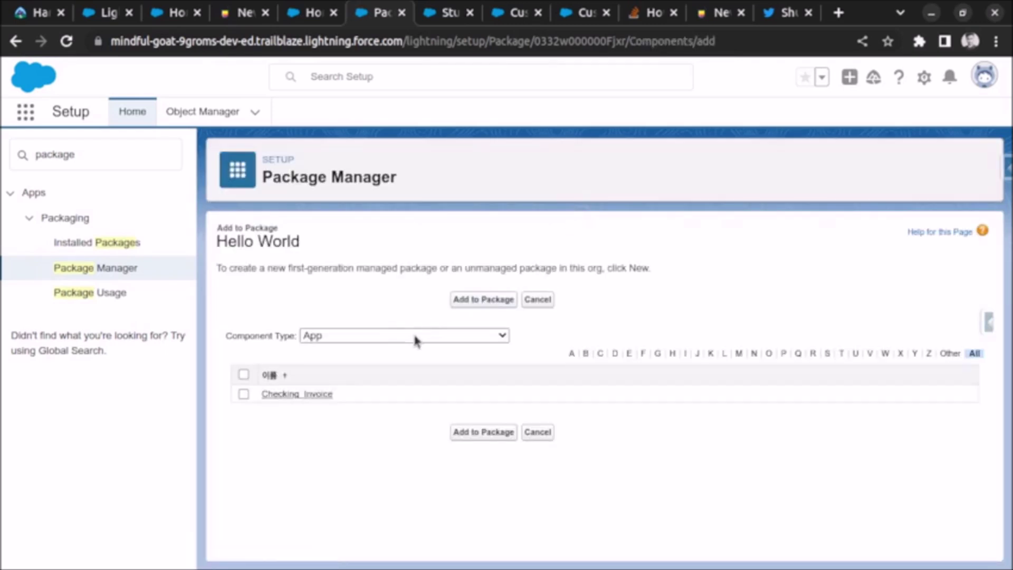
Step: Filter components by Custom Object, tick Student, and add it to Hello World
click(409, 338)
scroll(416, 235, down, 3)
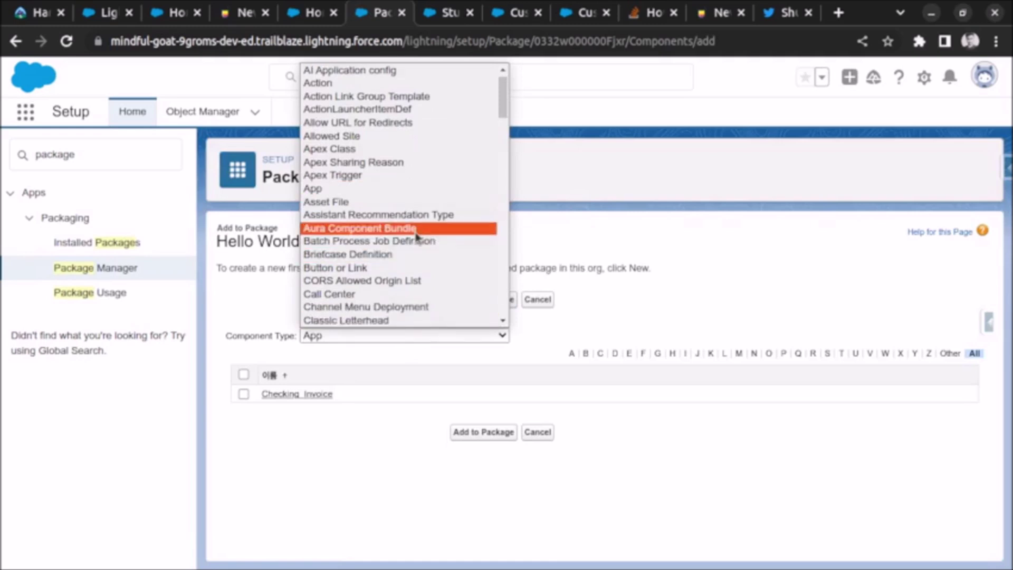
scroll(416, 238, down, 5)
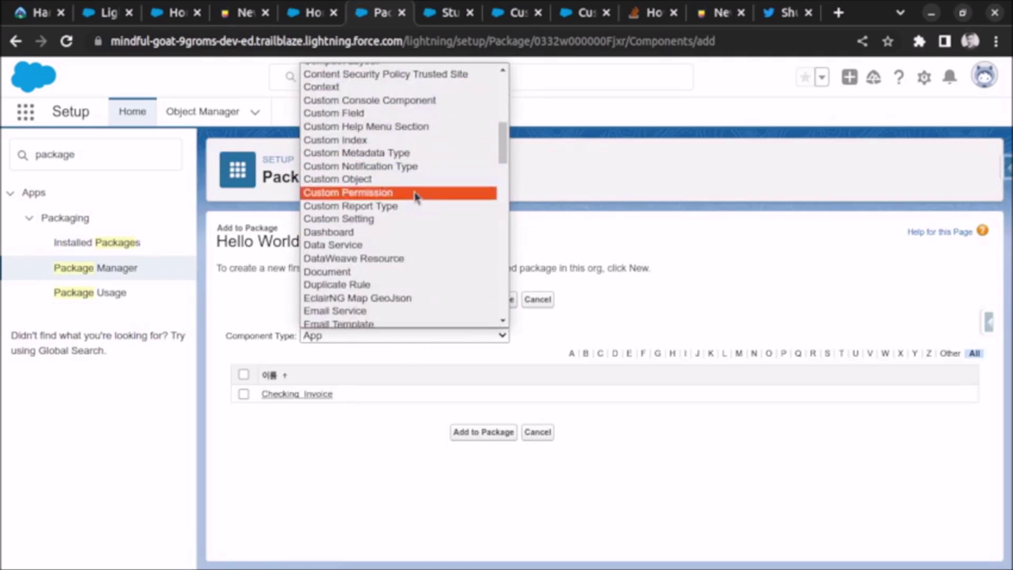
scroll(418, 151, up, 3)
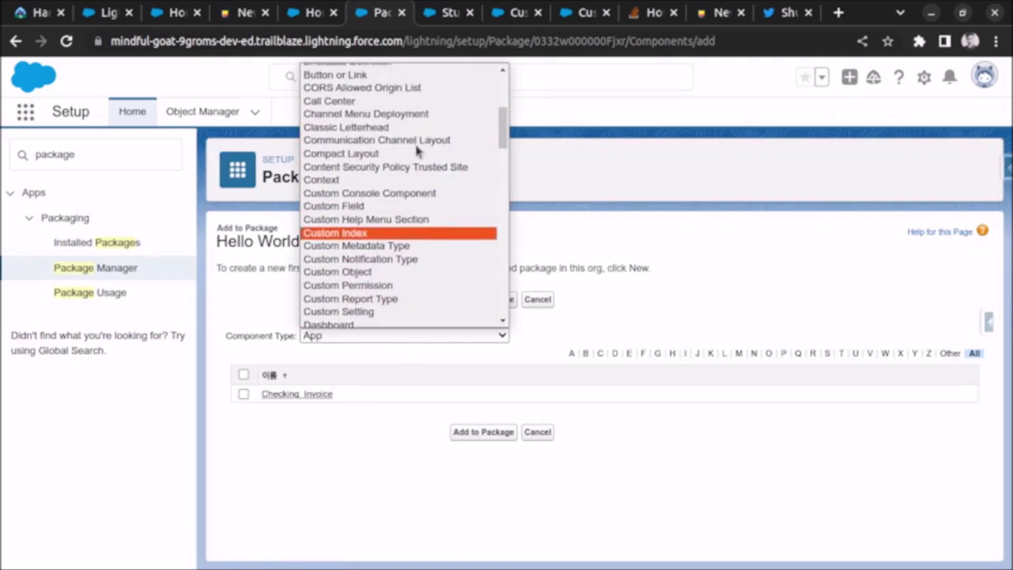
scroll(417, 153, down, 3)
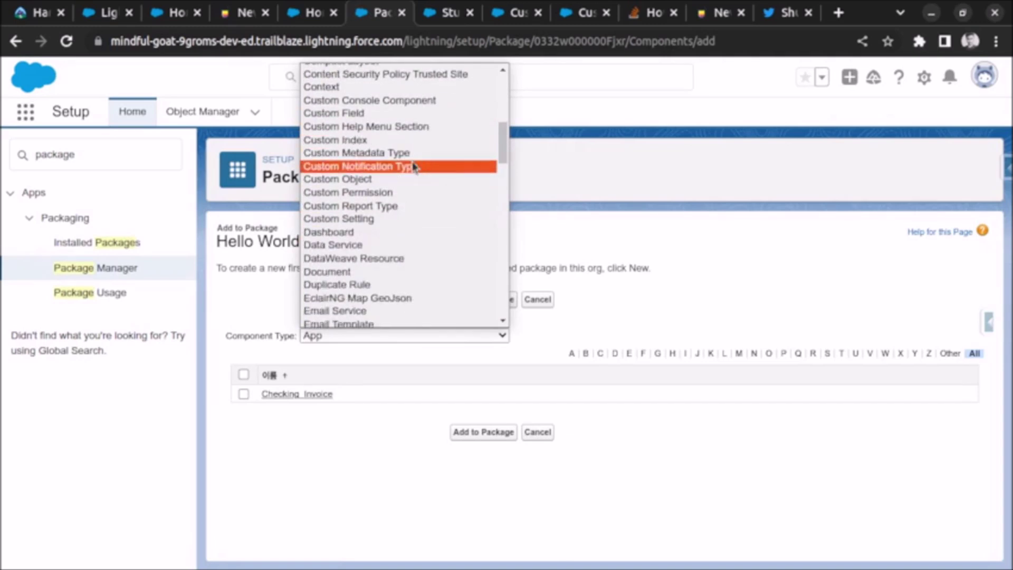
click(403, 180)
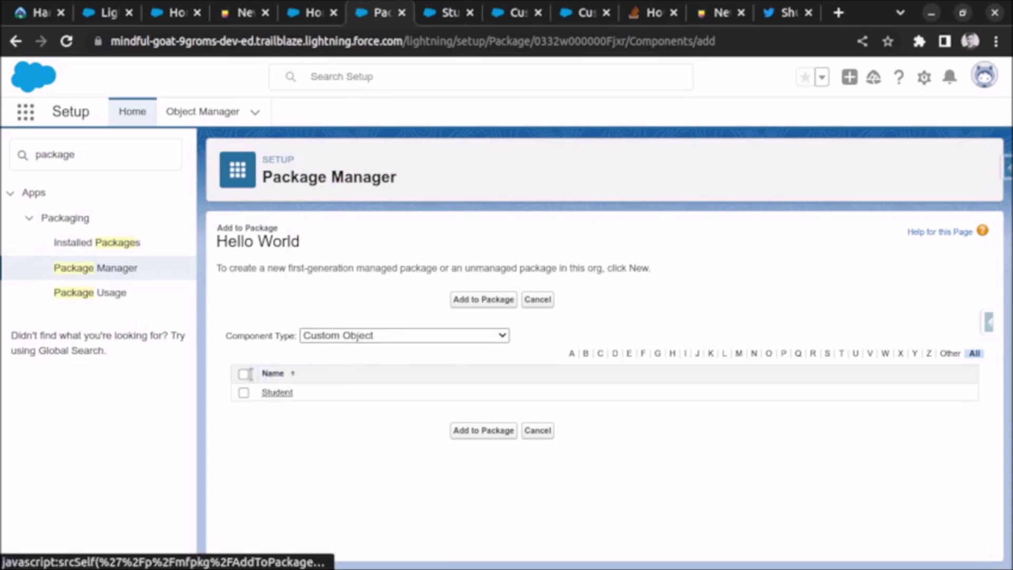
click(243, 374)
click(489, 301)
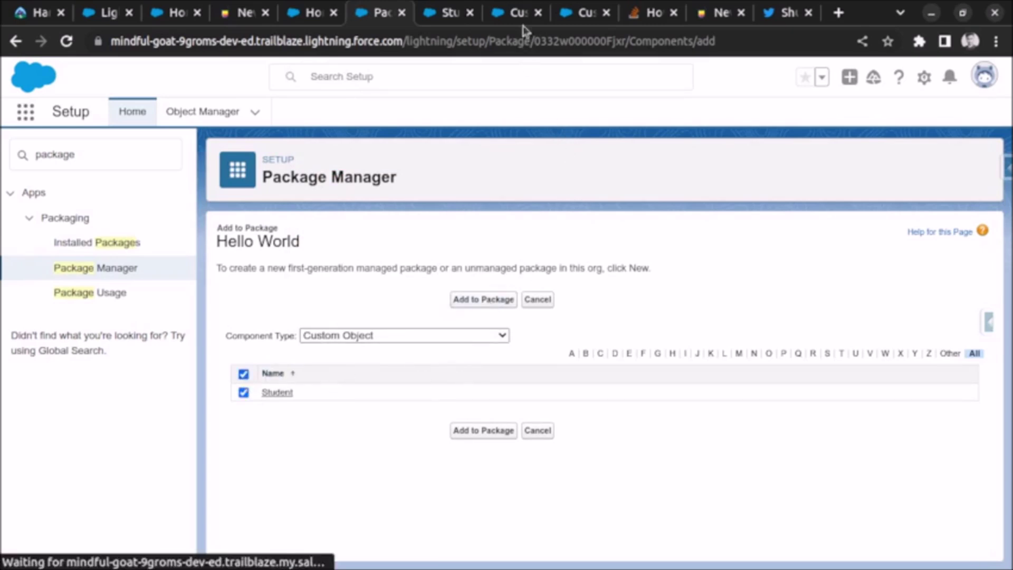
Step: Reload Student's fields and details to confirm the Test20052023 prefix, including API name Test20052023__Student__c
click(446, 13)
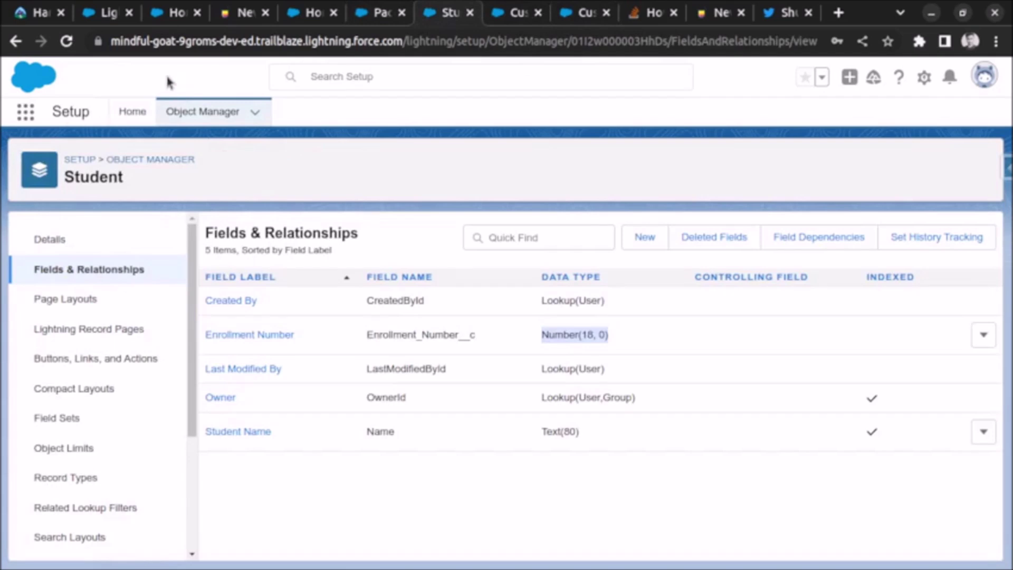
click(67, 44)
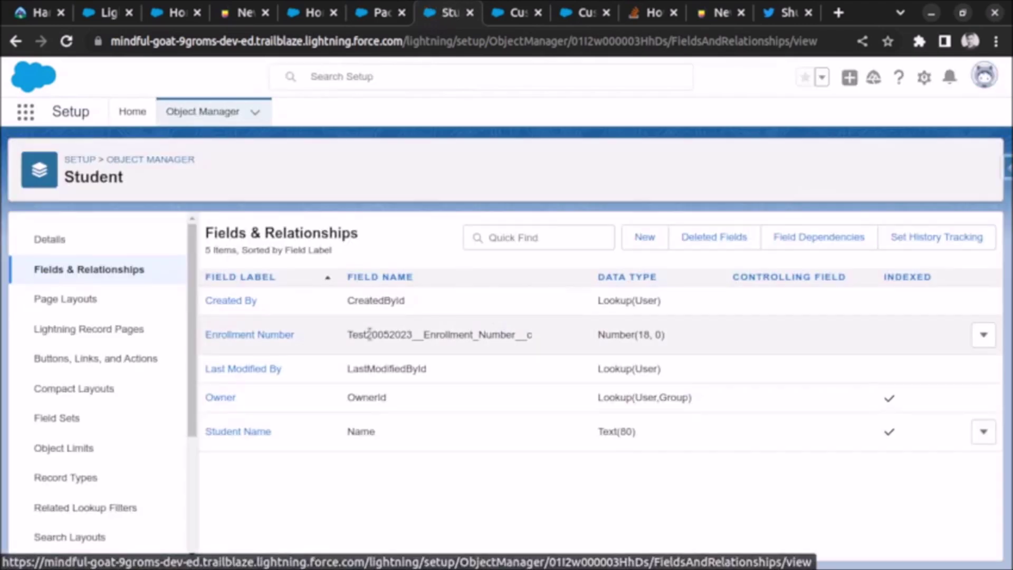
drag(353, 337, 486, 337)
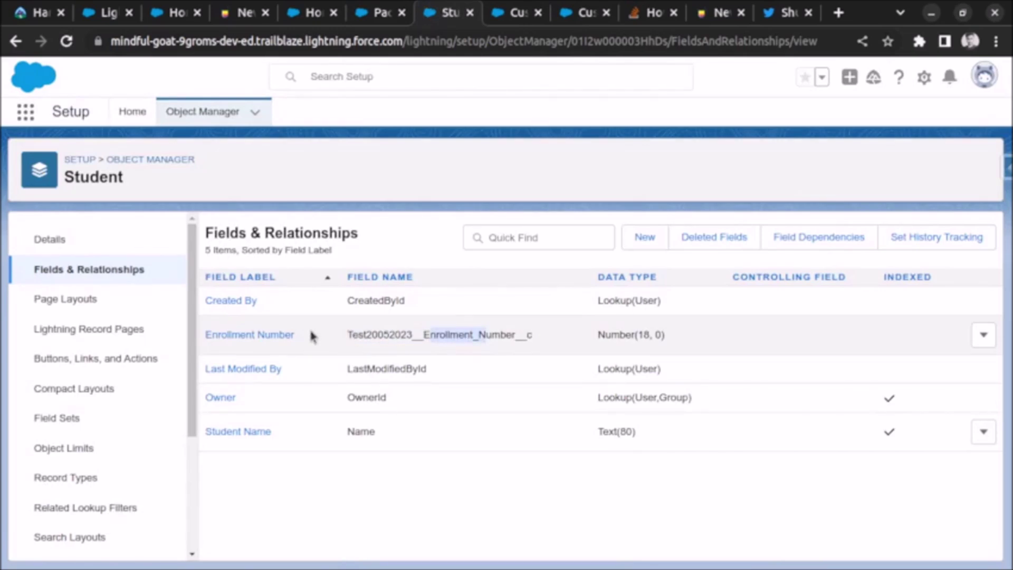
click(354, 333)
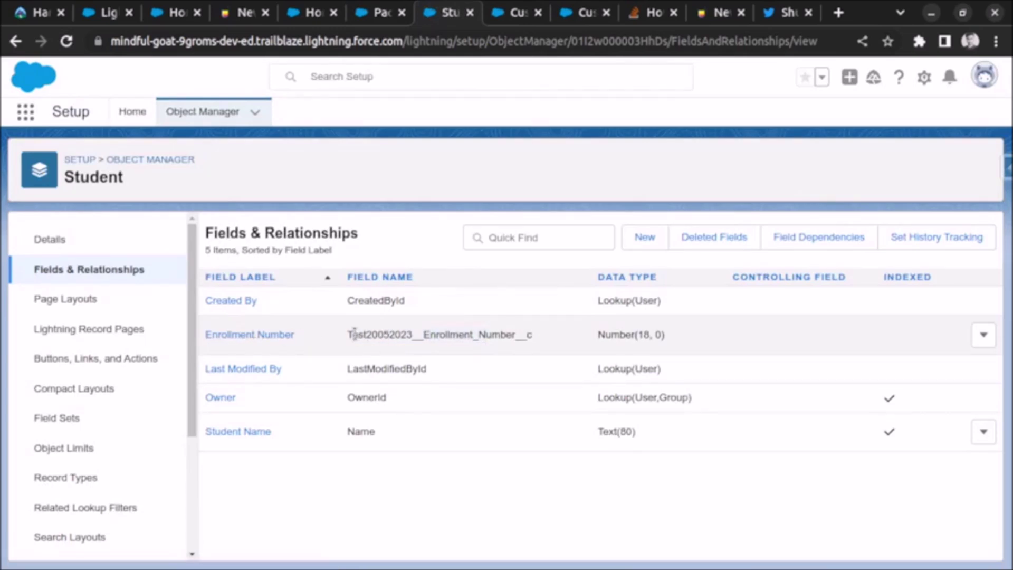
drag(352, 335, 415, 336)
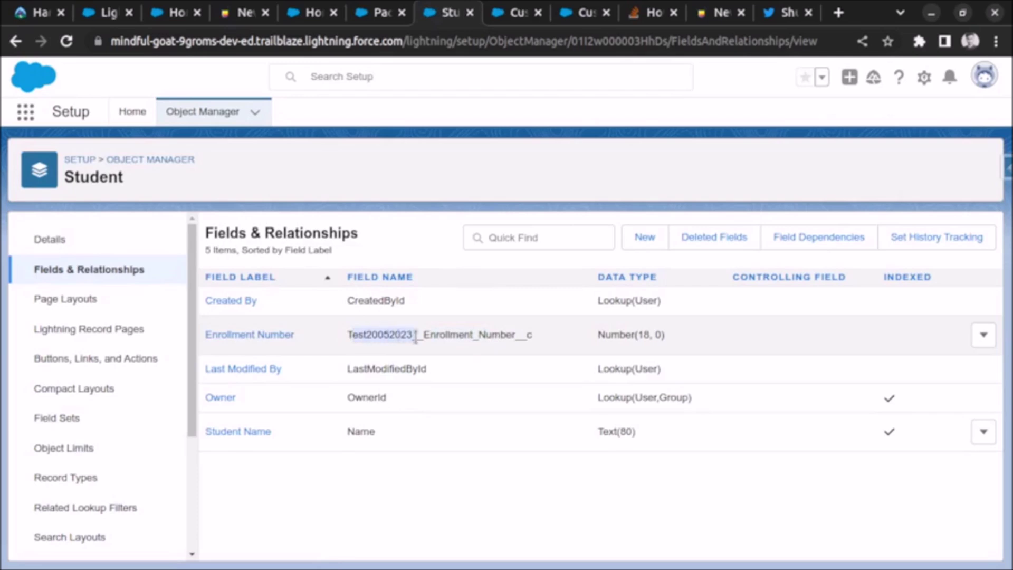
click(104, 238)
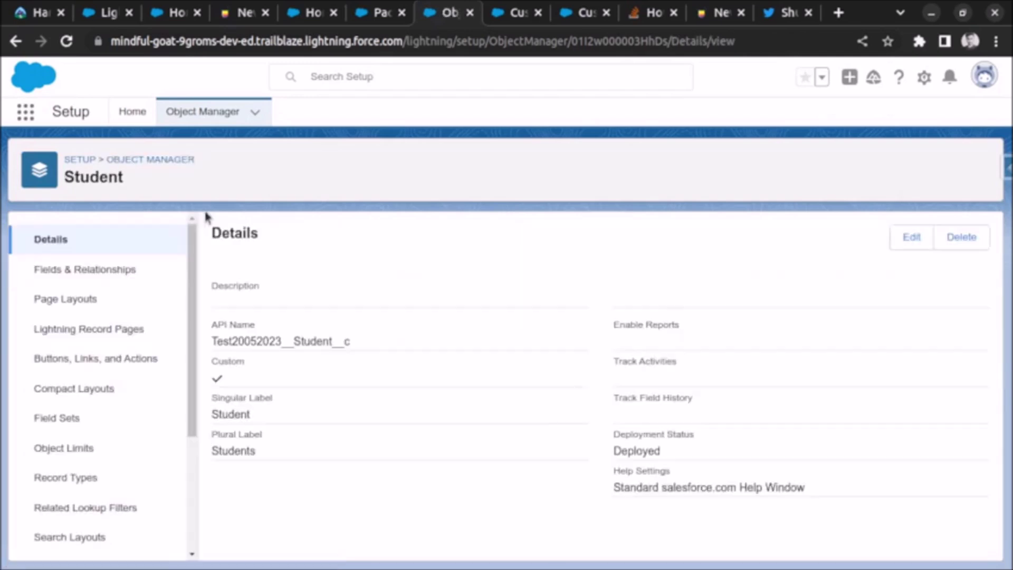
drag(238, 342, 269, 339)
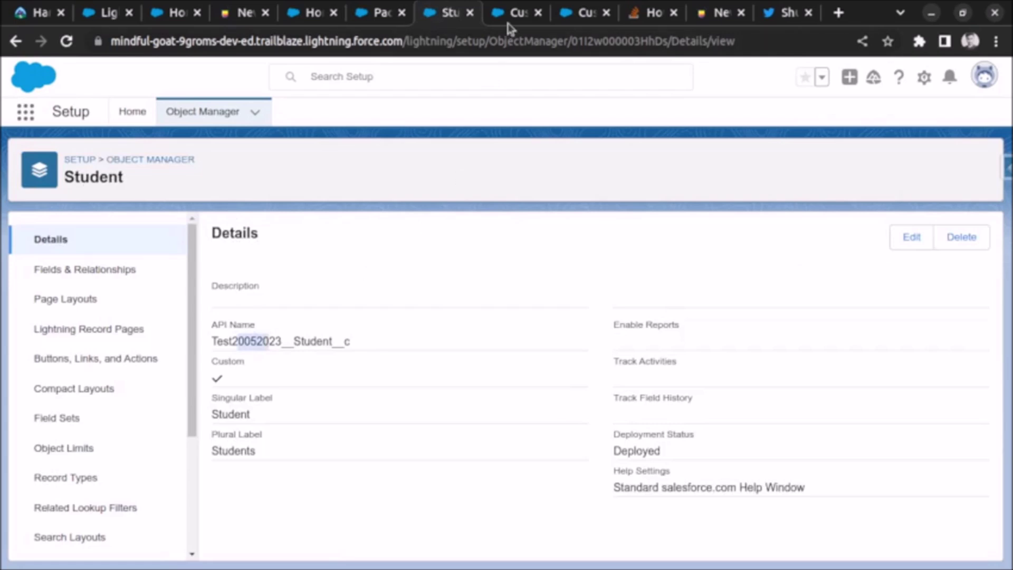
click(510, 16)
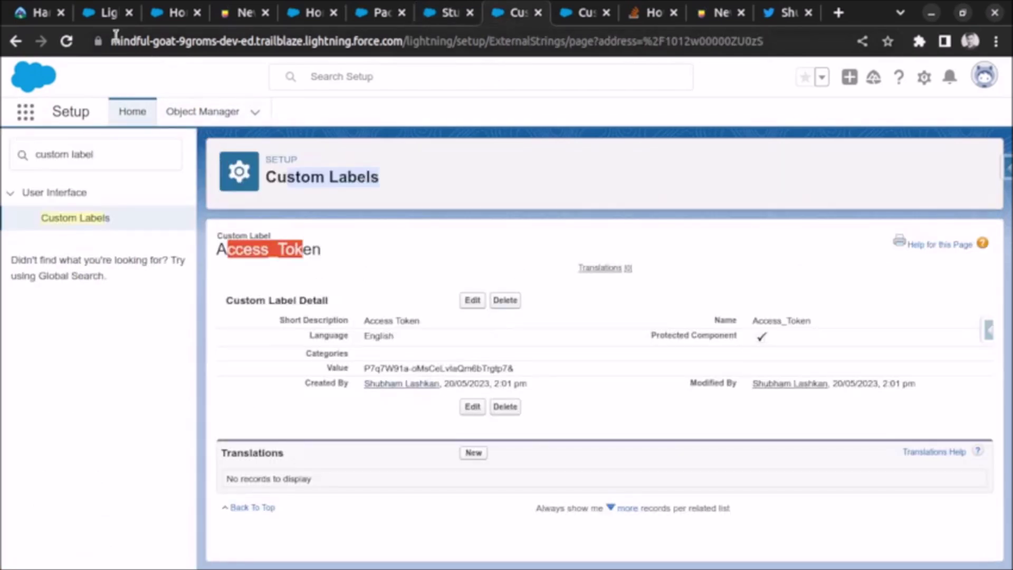
Step: Reload the State custom setting and compare it with the Access_Token label for the Test20052023 namespace
click(66, 41)
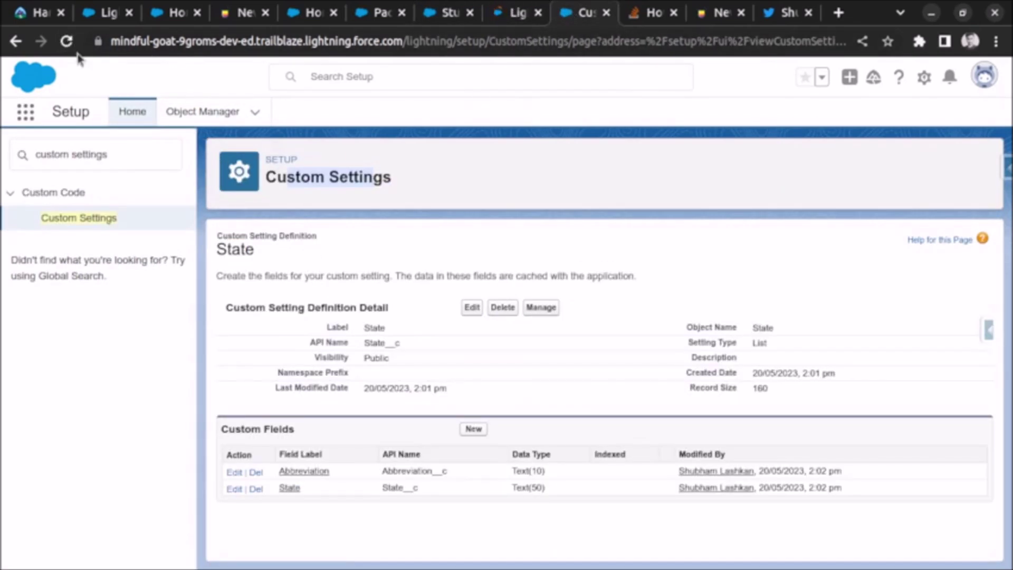
click(66, 41)
click(508, 14)
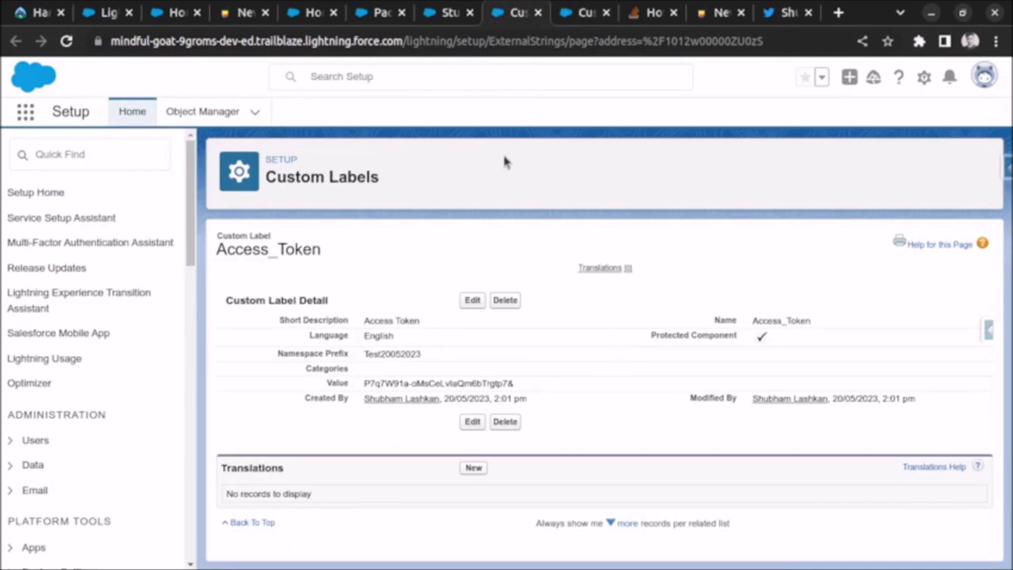
click(594, 8)
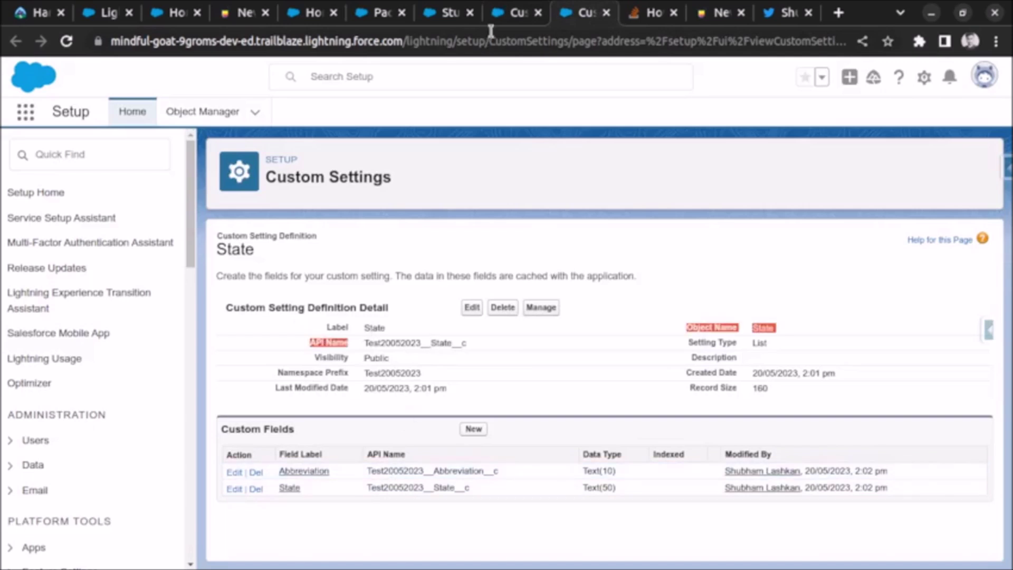
click(513, 12)
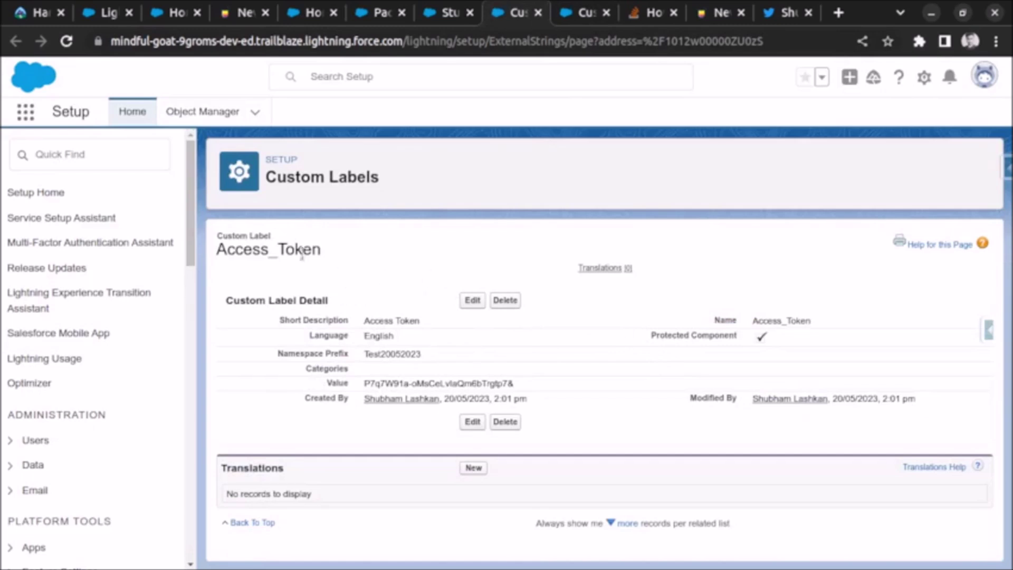
Step: Reopen Access_Token through a 'custom label' Quick Find search, then return to the Hello World package
click(122, 153)
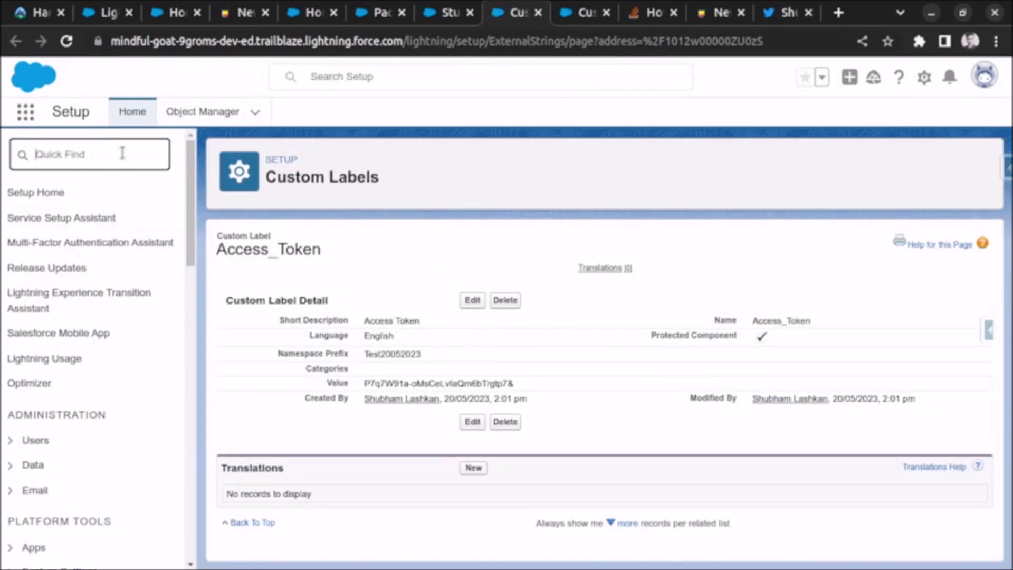
text(custom label)
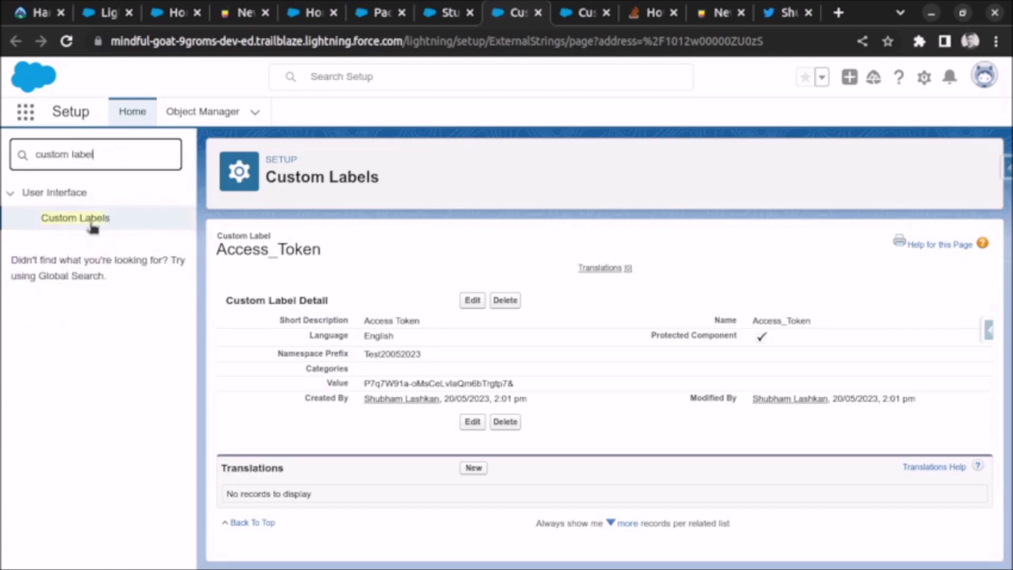
click(94, 226)
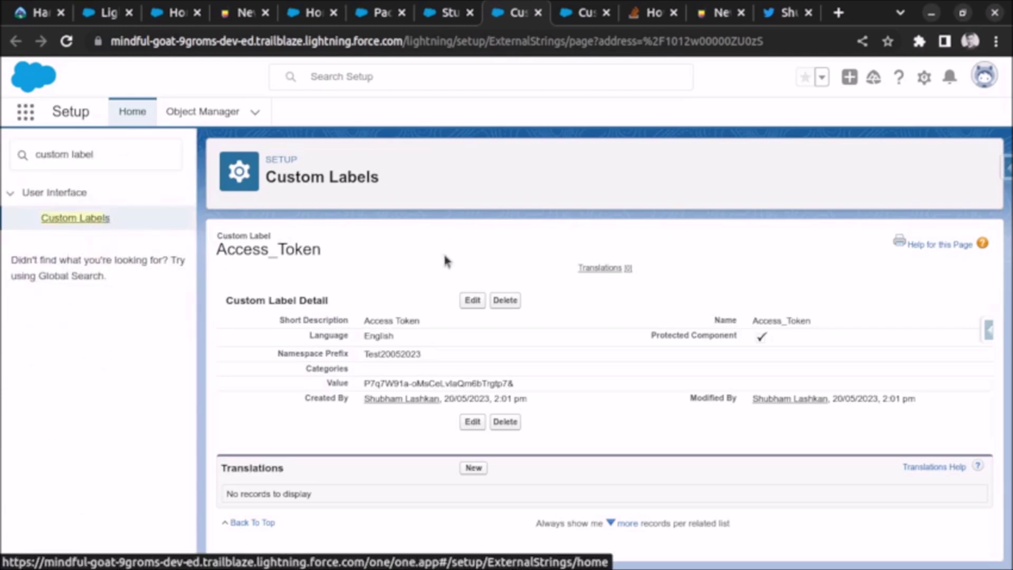
scroll(366, 429, down, 2)
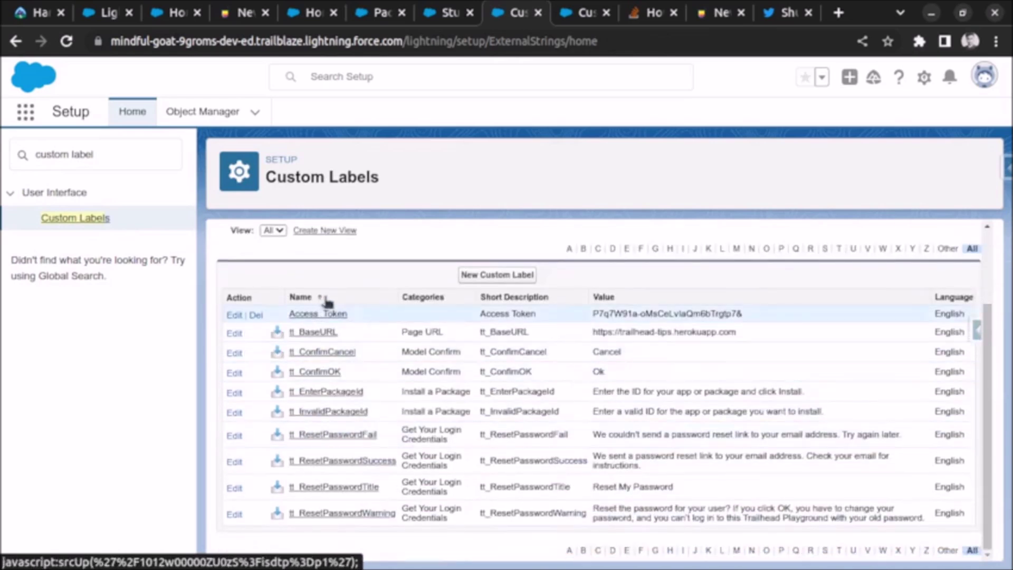
click(327, 315)
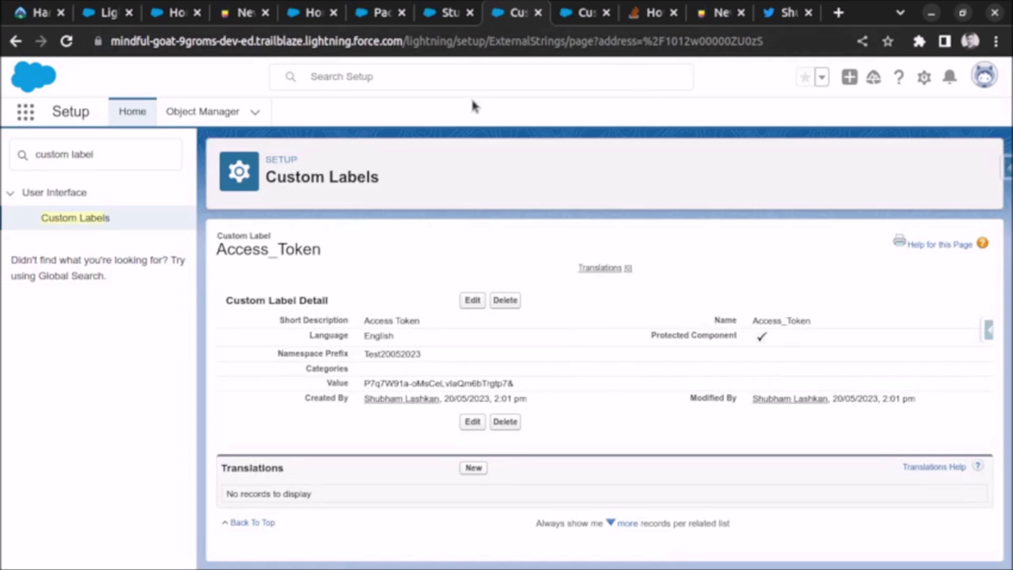
click(381, 13)
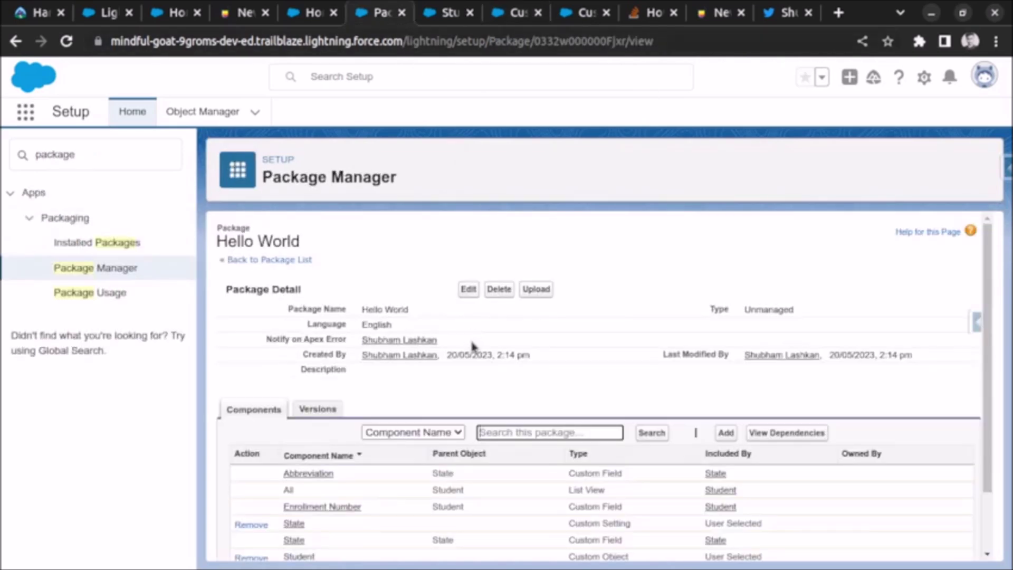
Step: Filter components by Tab, tick Student, and add the Student tab to Hello World
scroll(711, 376, down, 2)
click(728, 360)
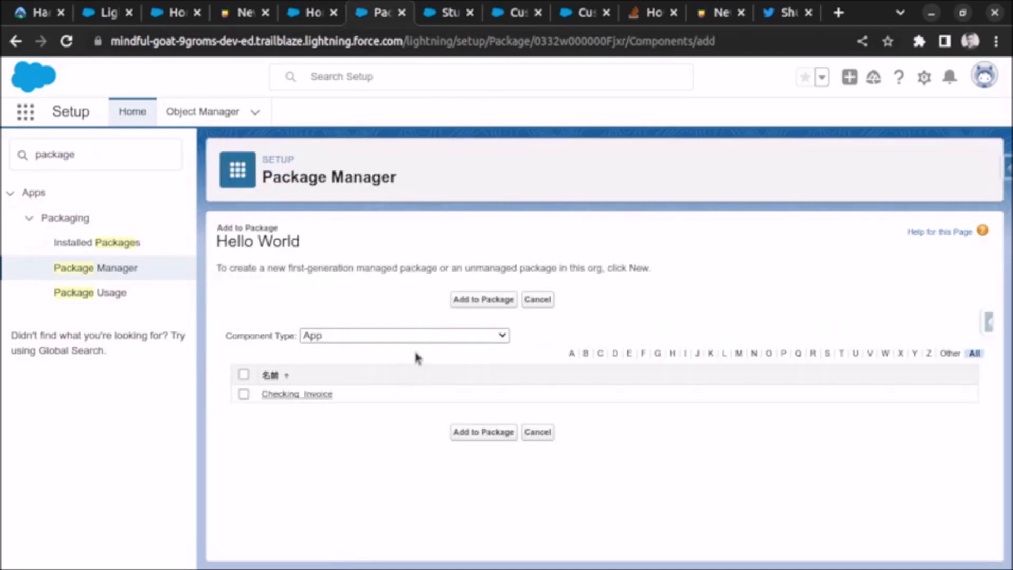
click(412, 338)
scroll(412, 267, down, 5)
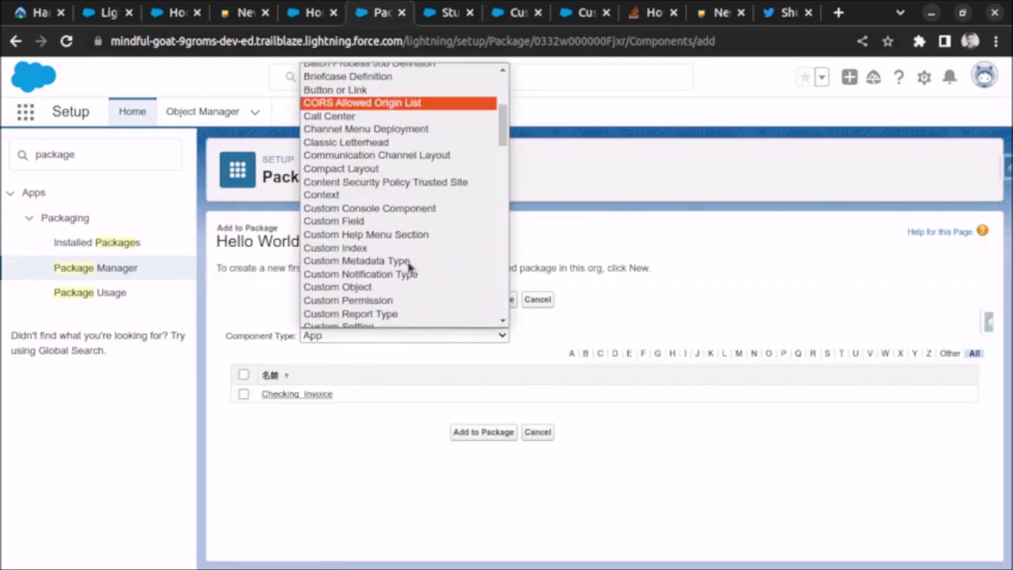
scroll(377, 198, down, 3)
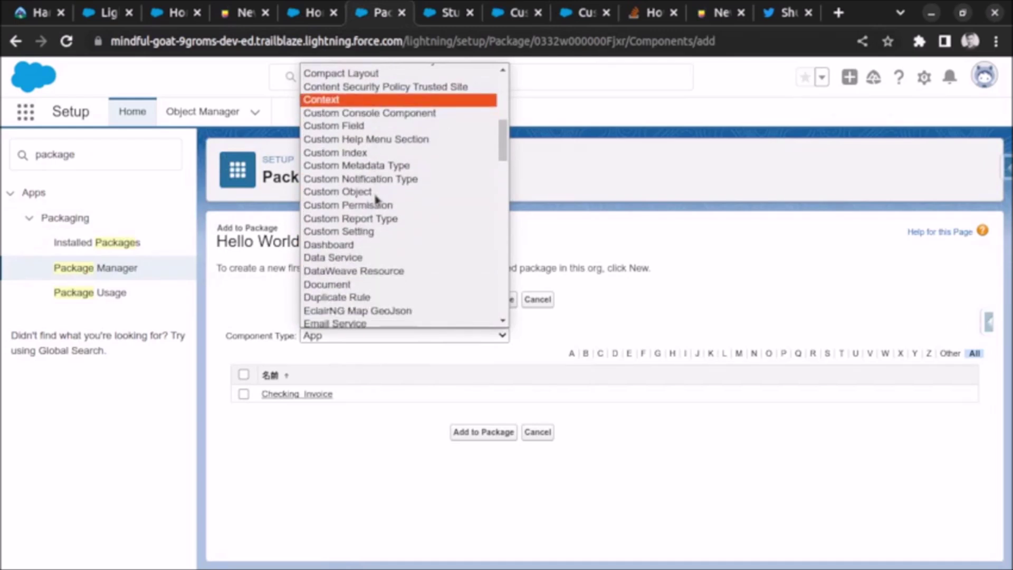
scroll(376, 198, down, 3)
scroll(376, 199, up, 15)
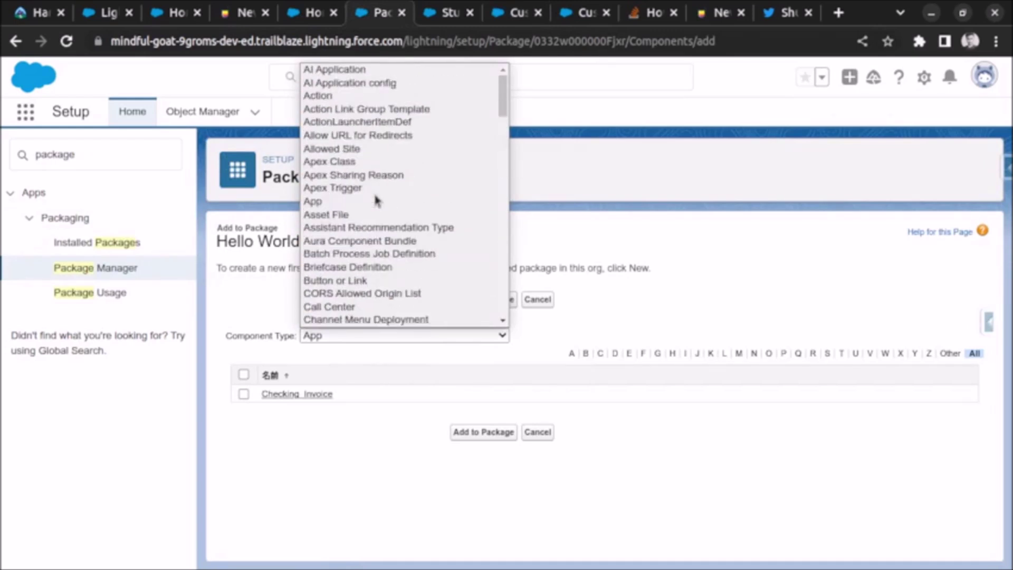
drag(503, 105, 500, 289)
click(425, 260)
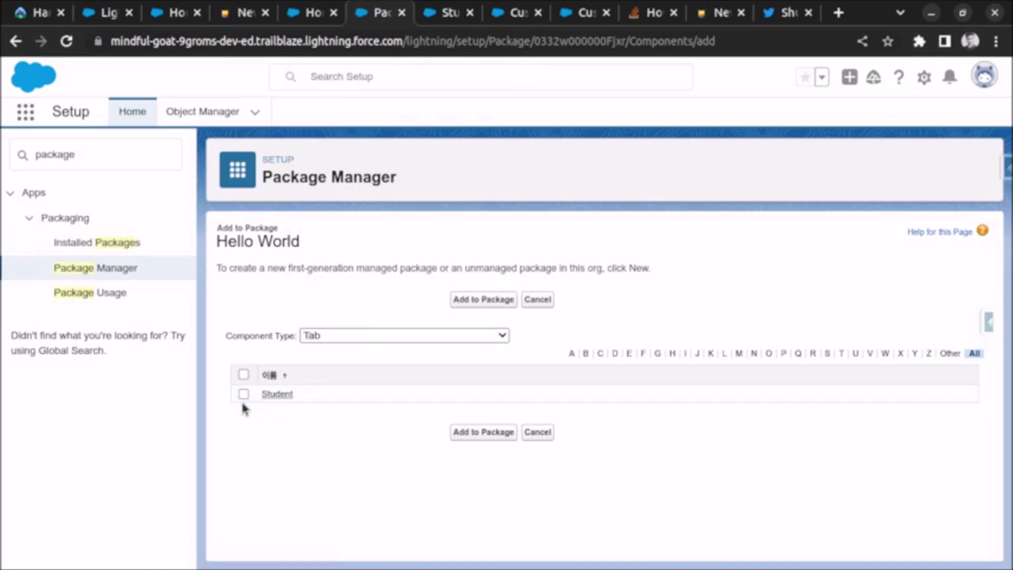
click(243, 394)
click(451, 433)
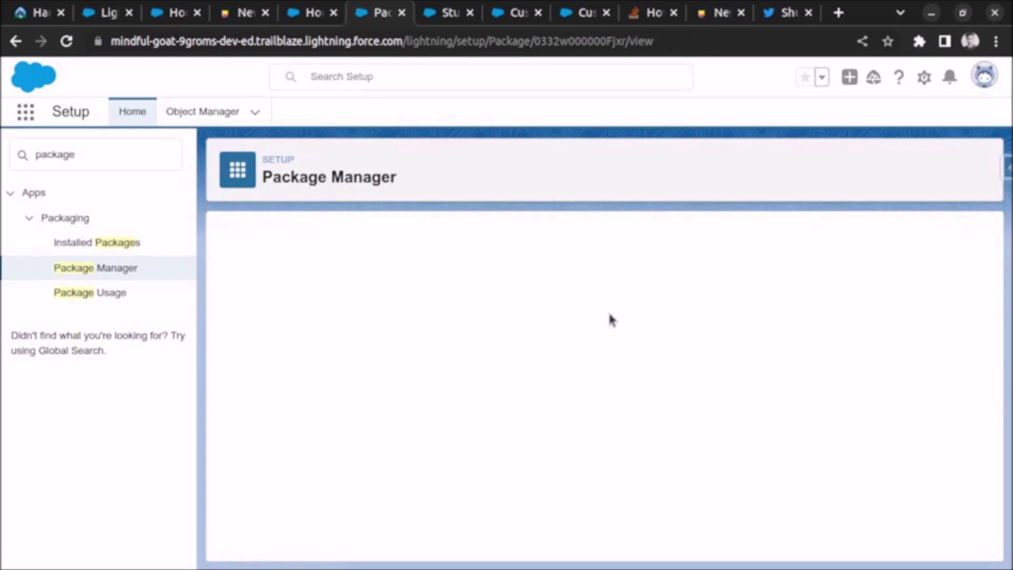
scroll(580, 346, down, 3)
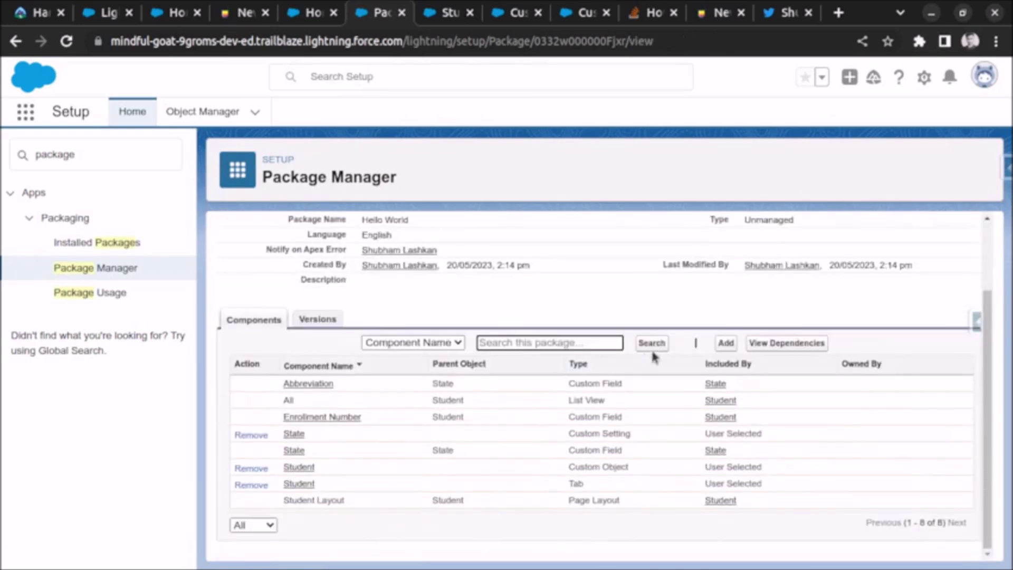
click(729, 345)
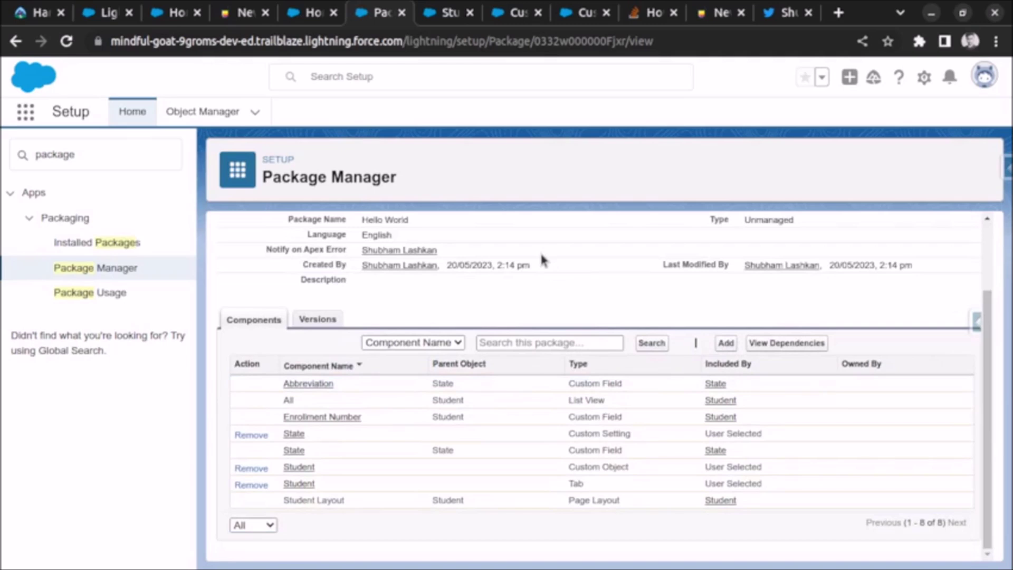
click(384, 337)
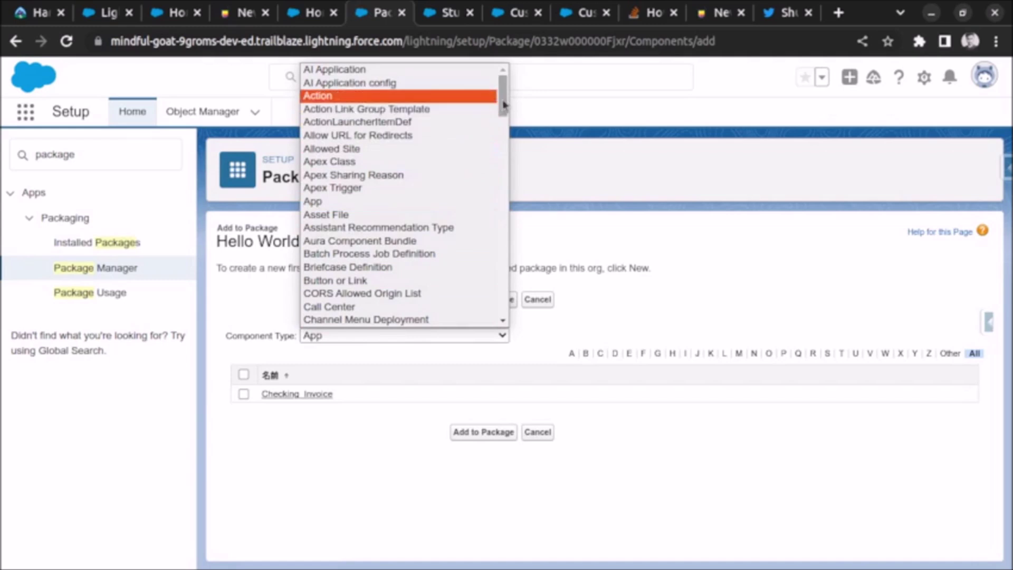
drag(503, 106, 503, 138)
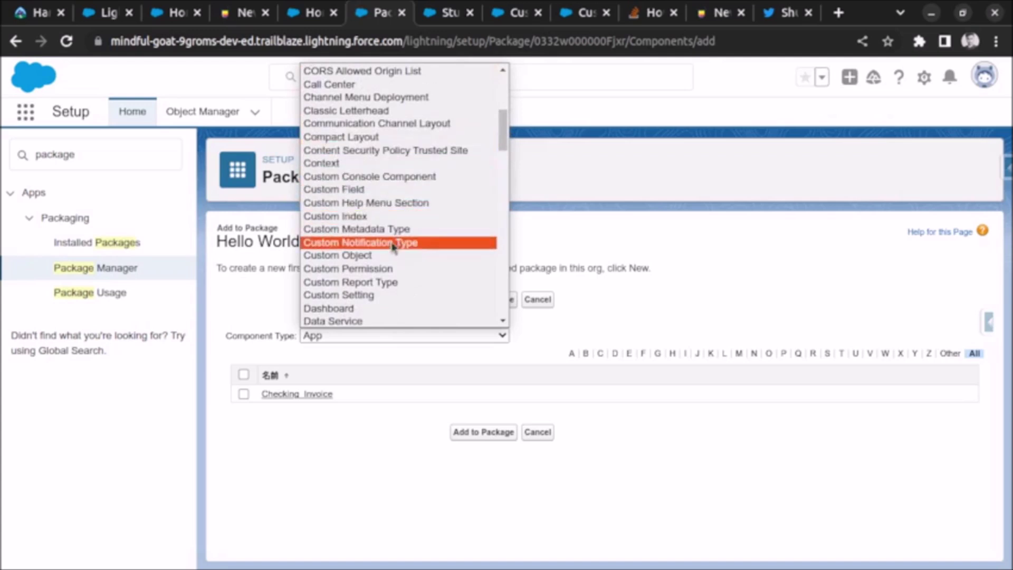
scroll(388, 253, down, 3)
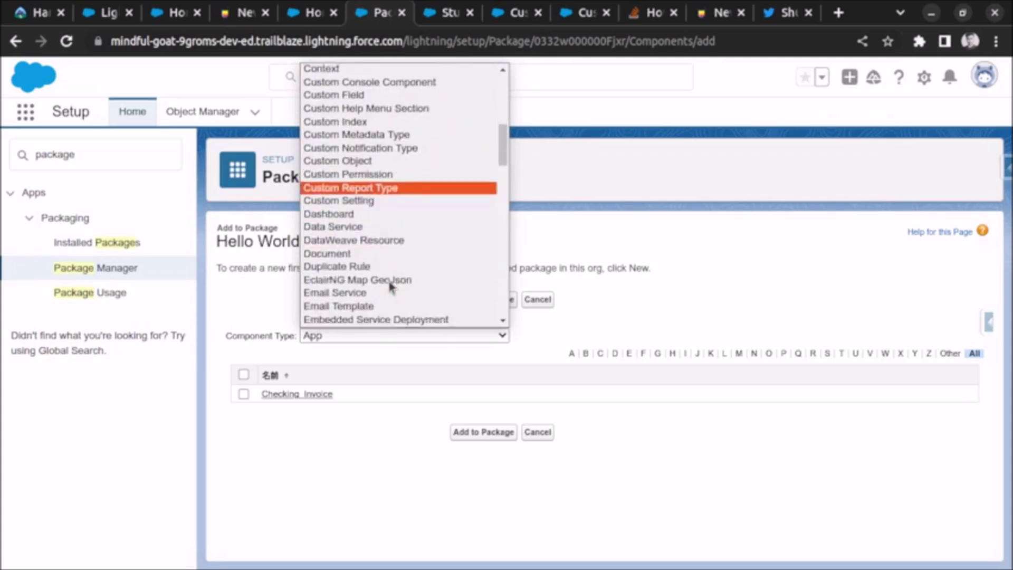
scroll(378, 224, down, 3)
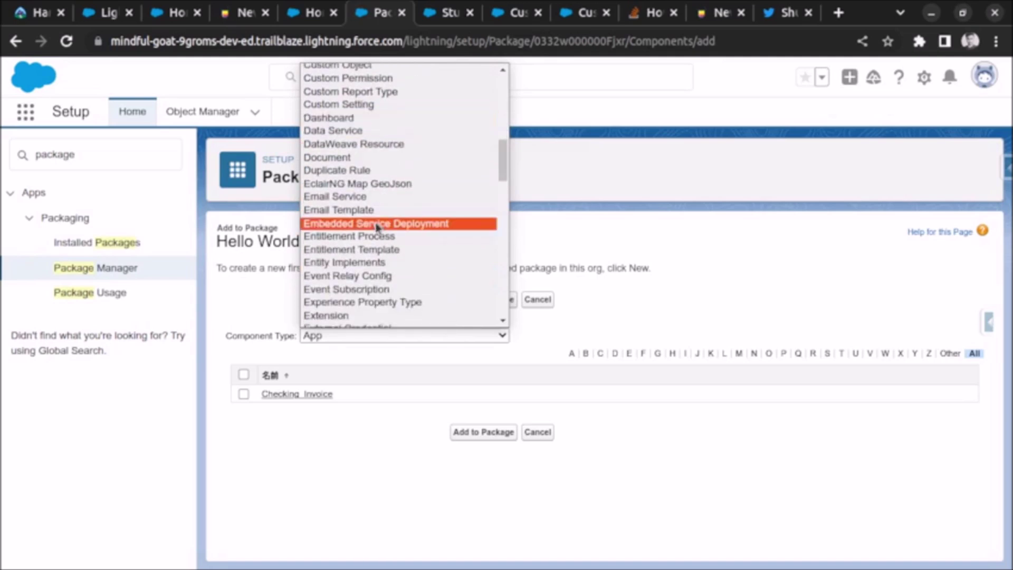
scroll(377, 228, down, 2)
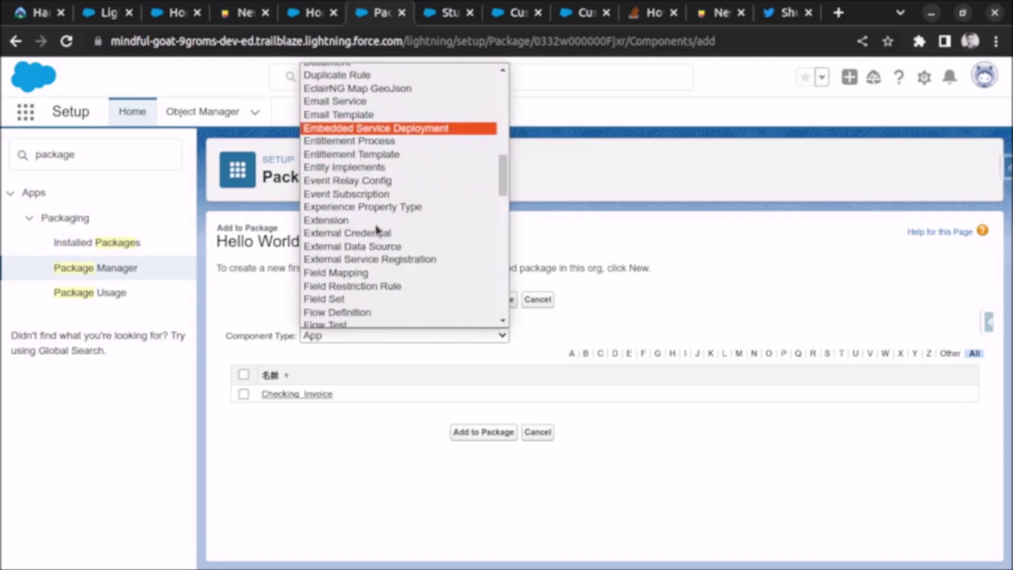
scroll(377, 229, down, 2)
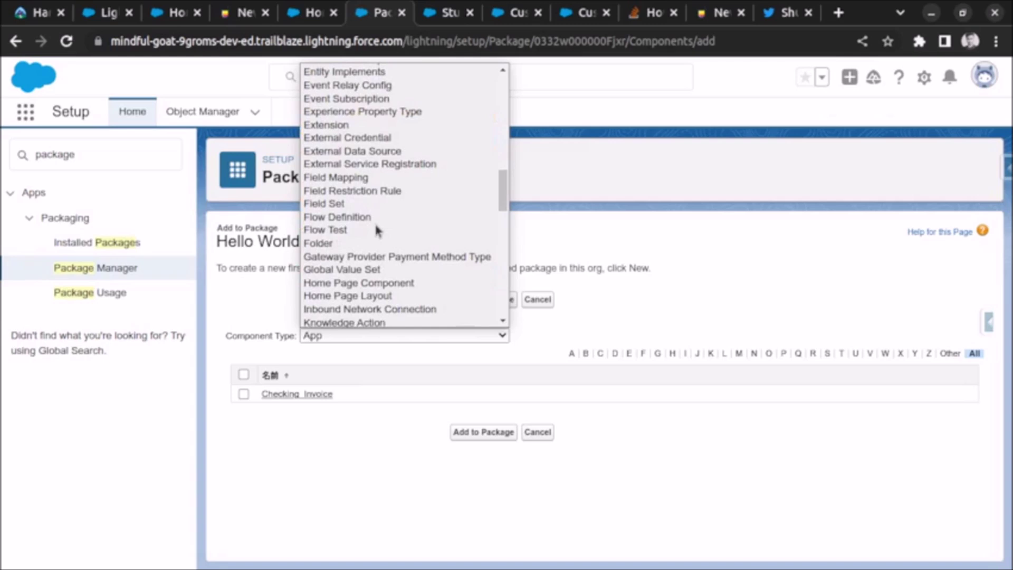
scroll(375, 230, down, 3)
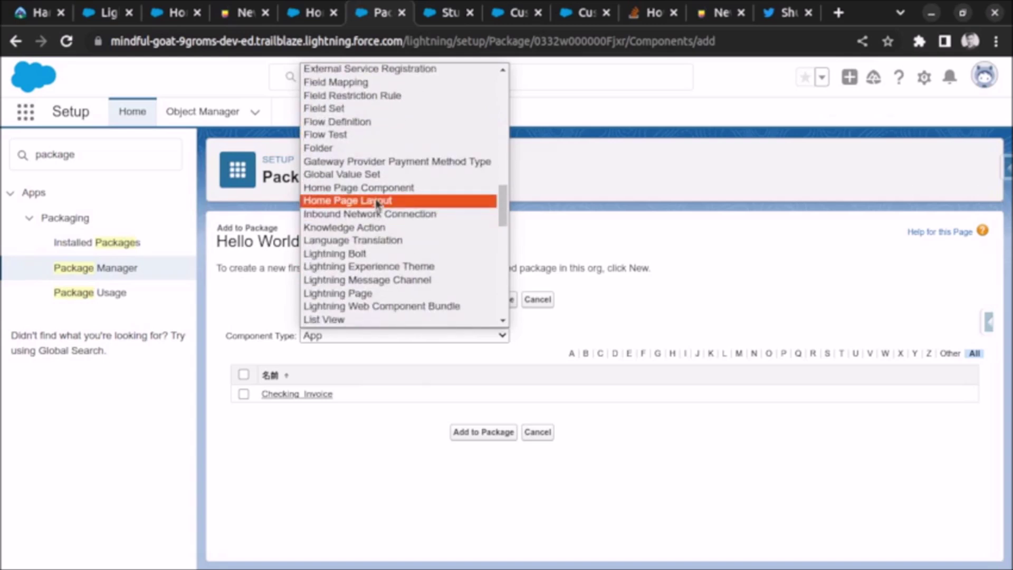
scroll(377, 203, down, 3)
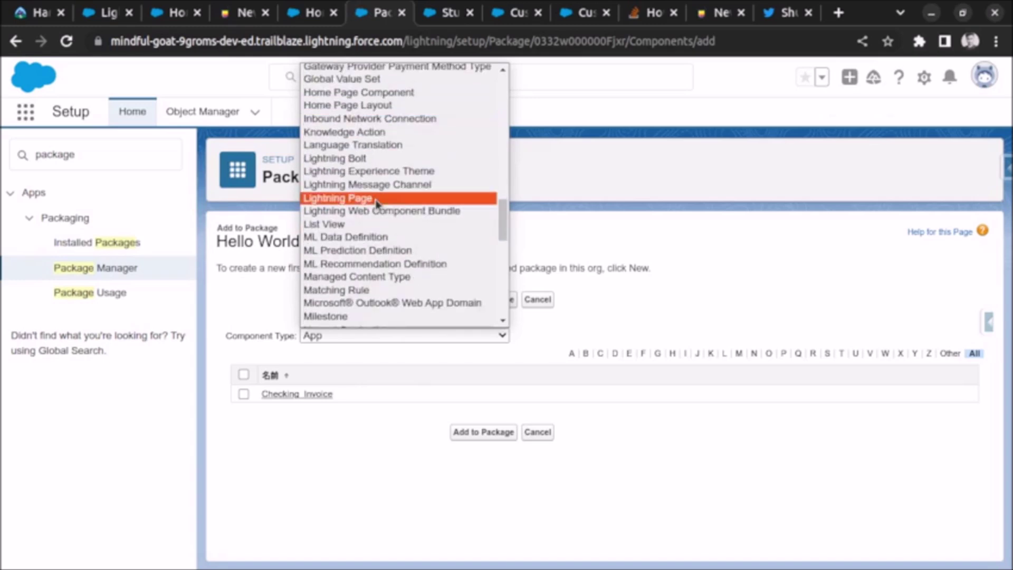
scroll(378, 204, down, 15)
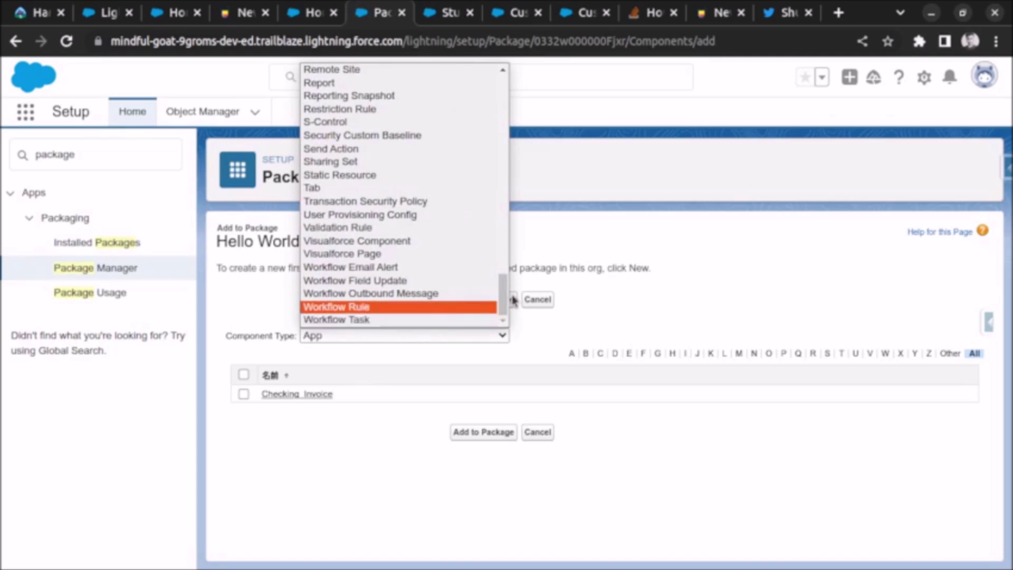
drag(500, 303, 501, 277)
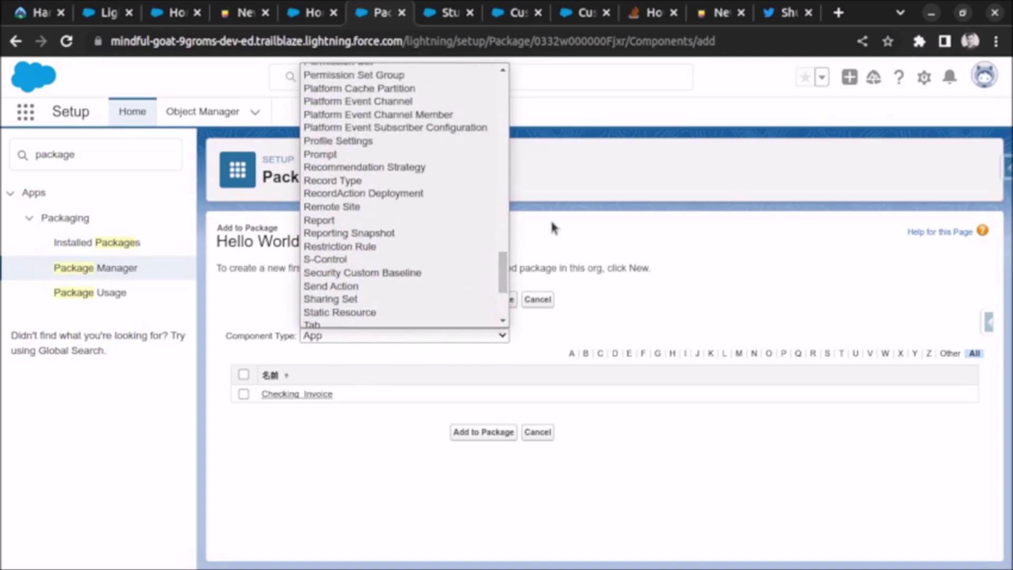
click(554, 226)
click(121, 270)
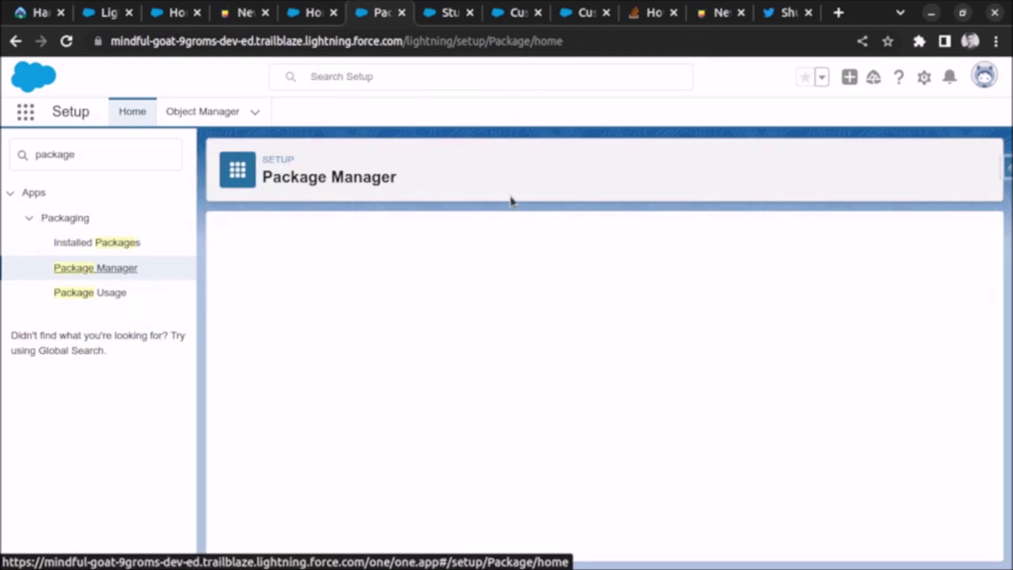
click(291, 518)
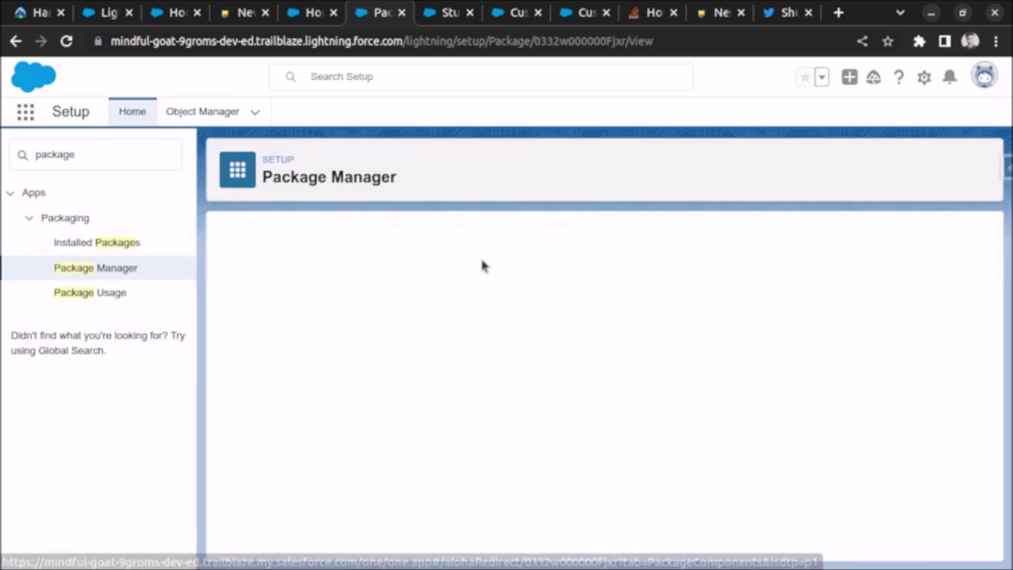
Step: Upload Hello World as version 1.0, Spring 2023, with no post-install instructions
click(536, 288)
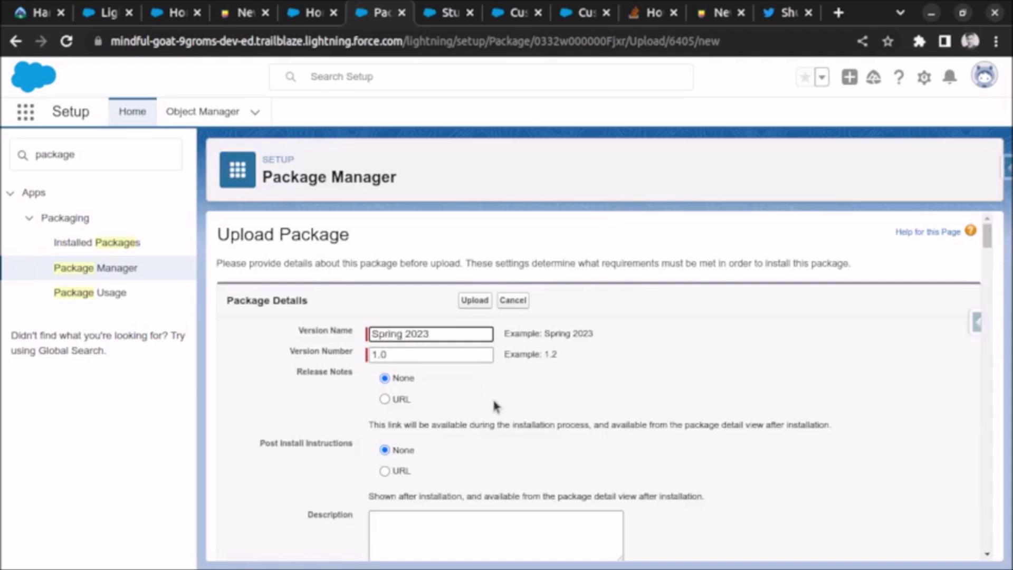
scroll(446, 393, down, 2)
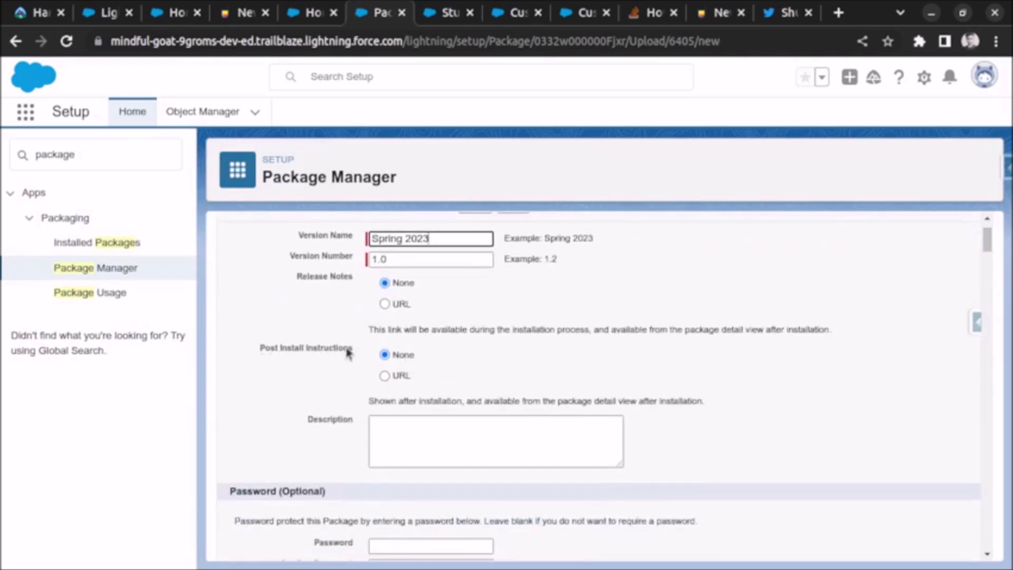
click(384, 375)
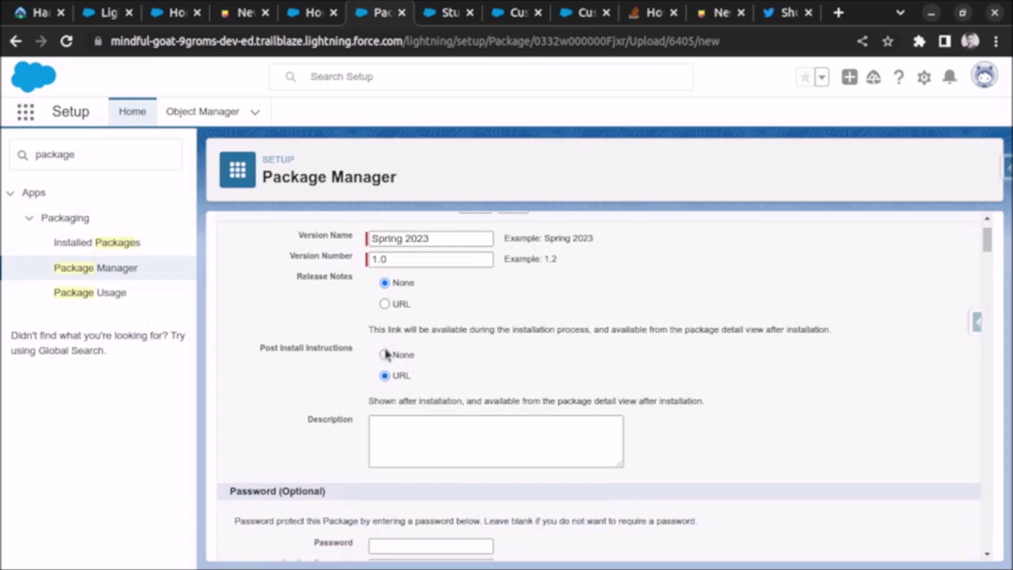
click(385, 354)
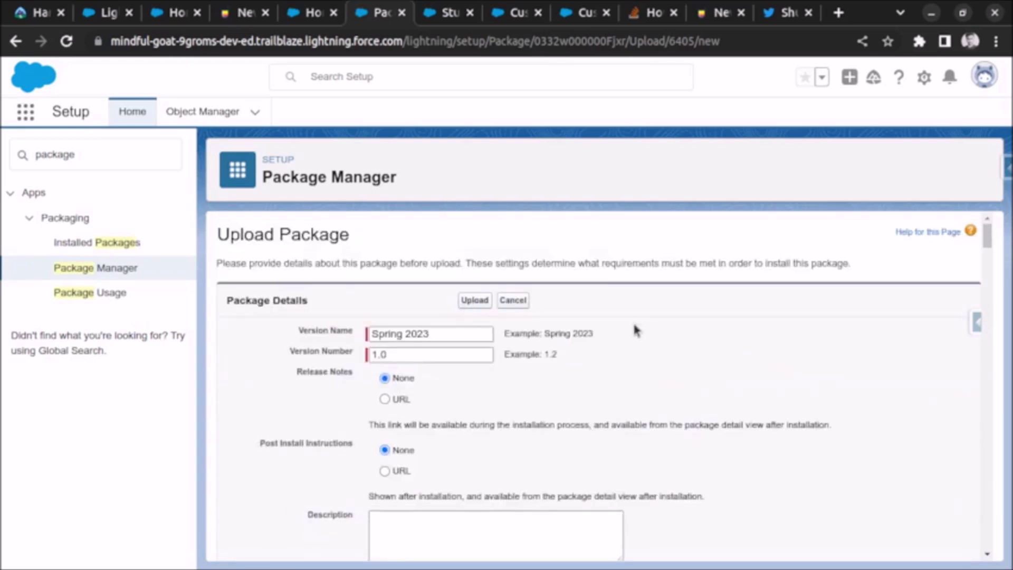
click(489, 308)
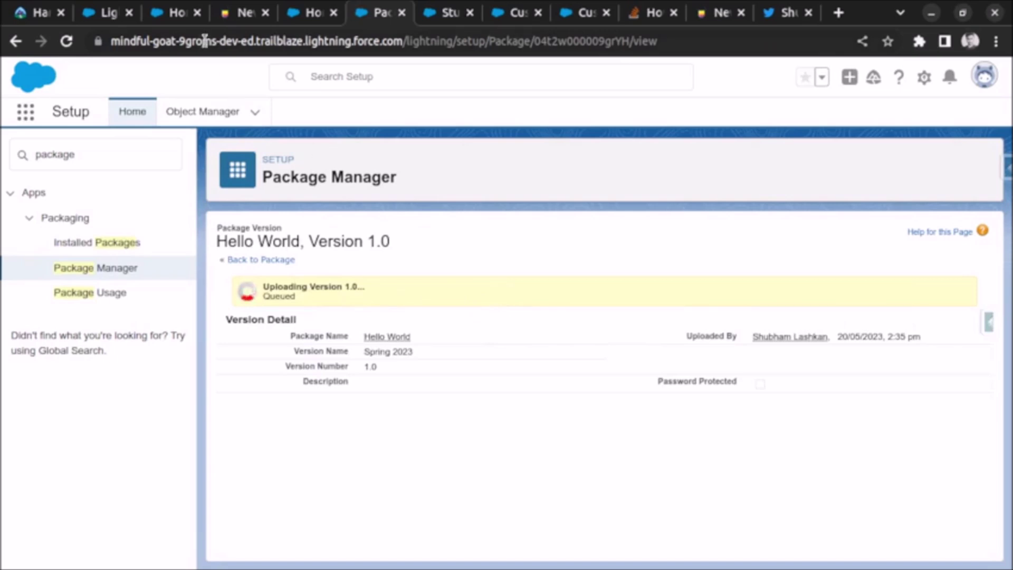
Step: Check the second org's Setup Home, then return to the completed upload page showing the installation URL
click(181, 22)
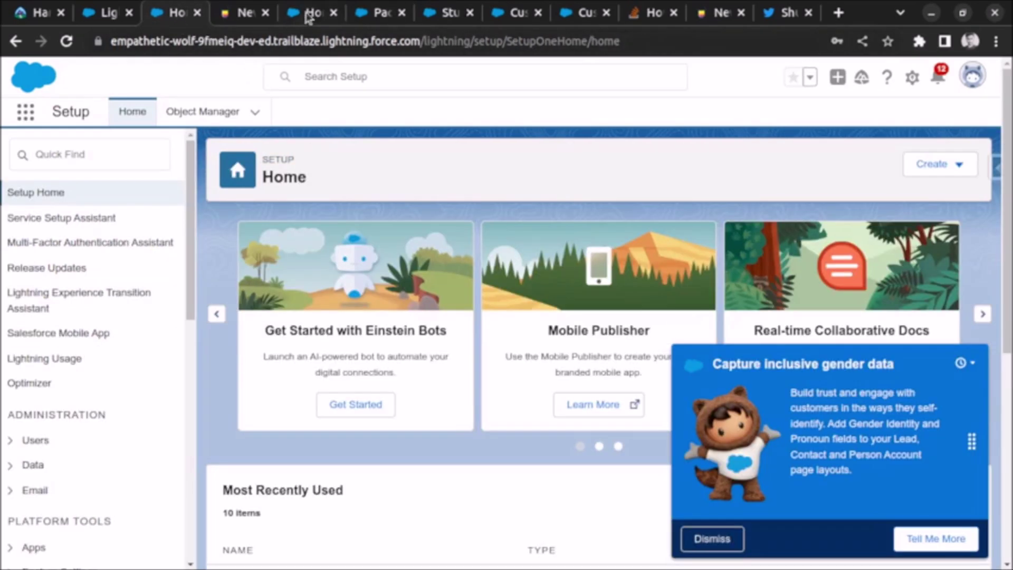
click(308, 18)
click(380, 16)
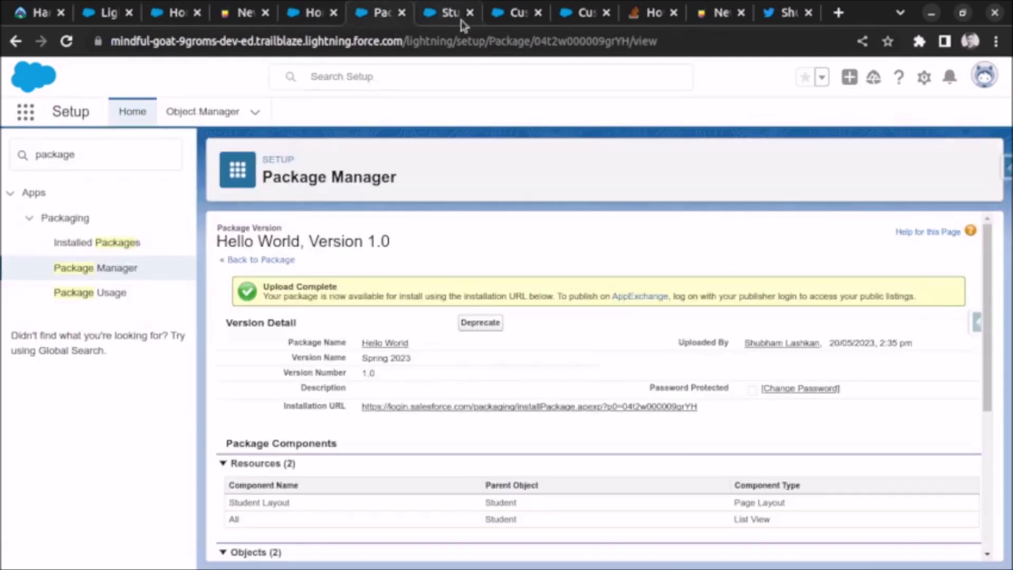
Step: Open the package installation URL in a new tab placed beside the Home tab
click(595, 406)
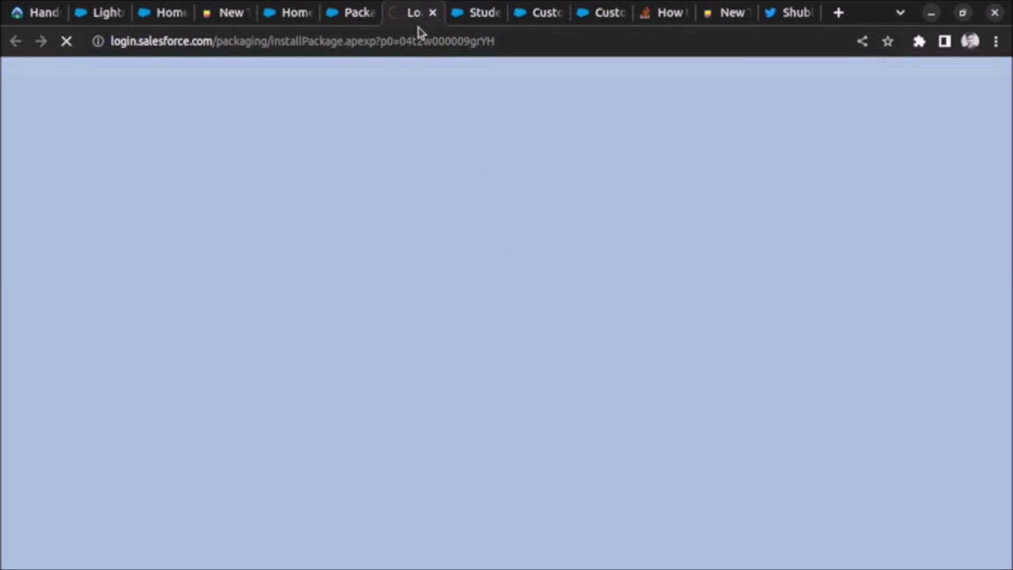
drag(414, 26, 219, 24)
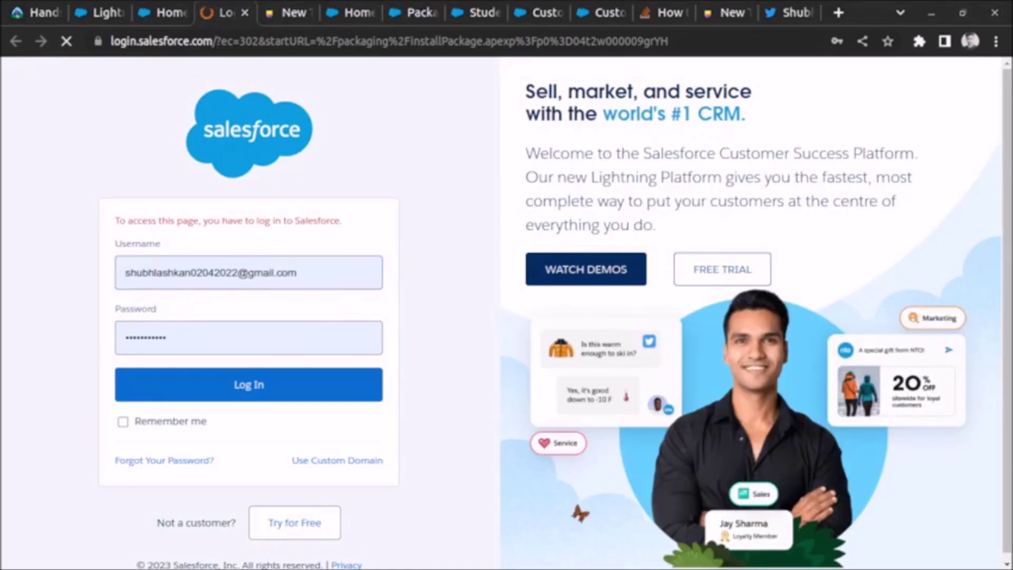
key(alt+Tab)
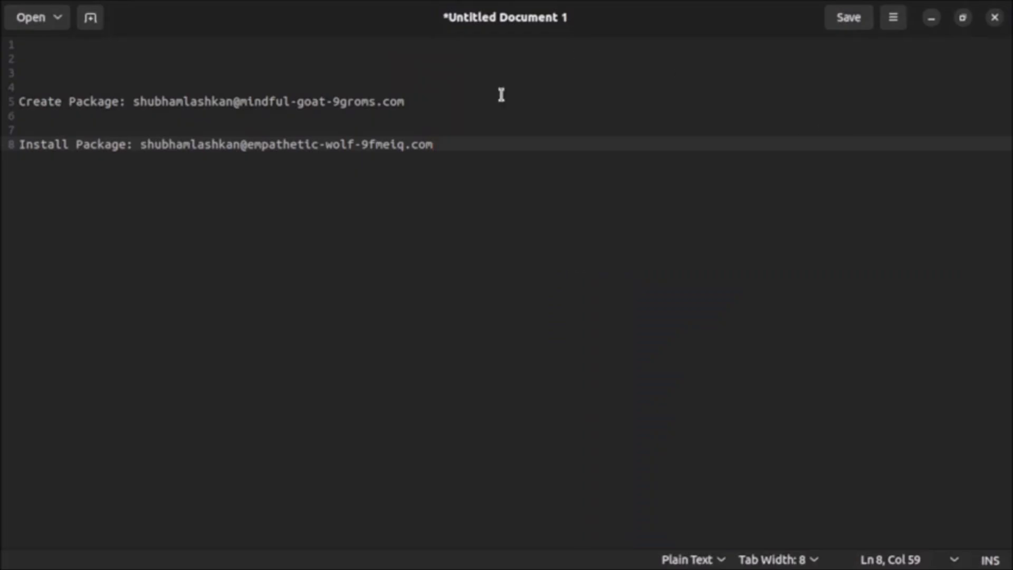
Step: Copy the install org's username from the notes and return to the login page's username field
drag(39, 101, 385, 118)
drag(94, 153, 140, 144)
key(ctrl+c)
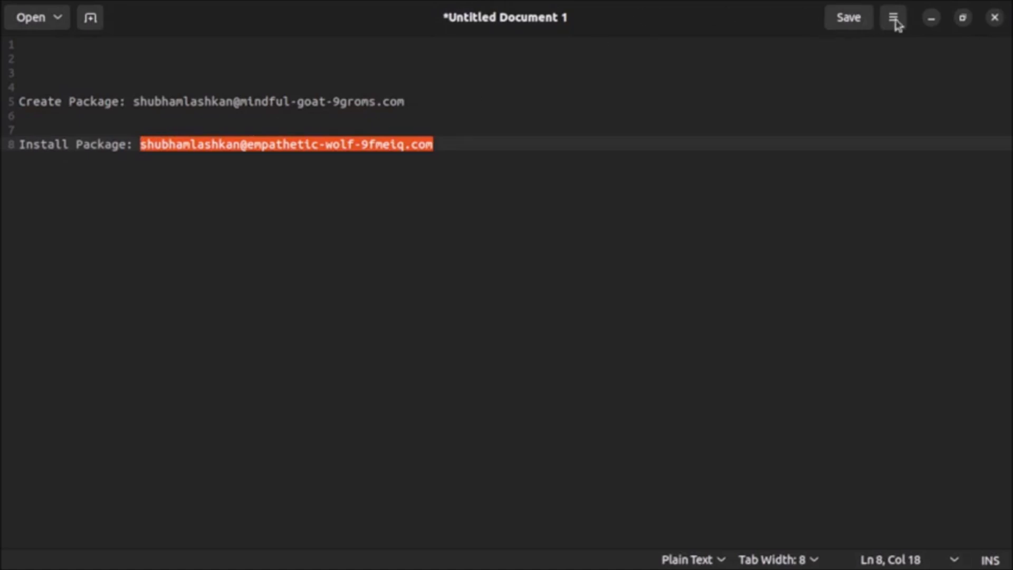
click(931, 18)
click(349, 267)
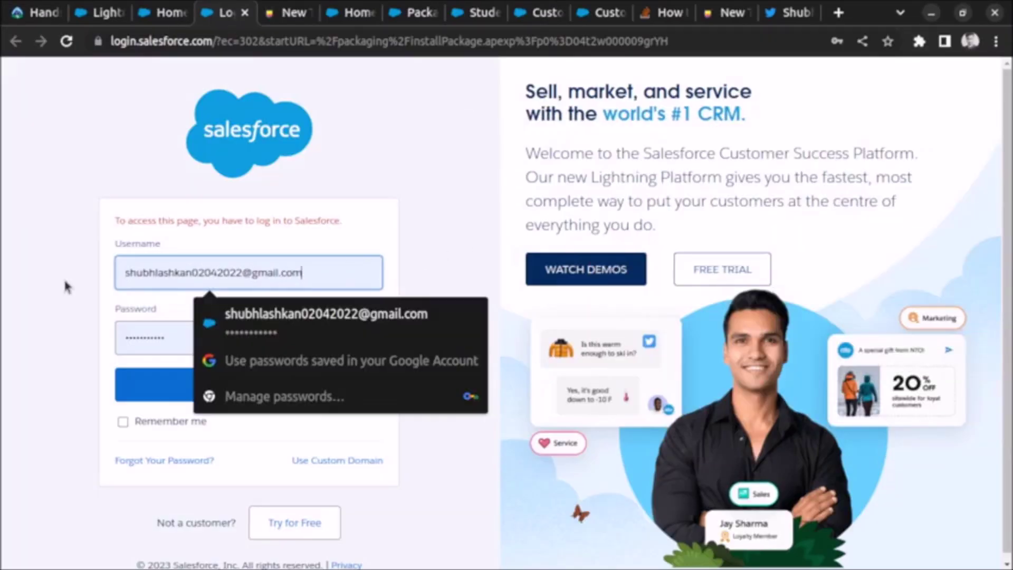
Step: Log in with the pasted install-org username and a freshly retyped password
drag(349, 266, 106, 273)
key(ctrl+v)
click(280, 331)
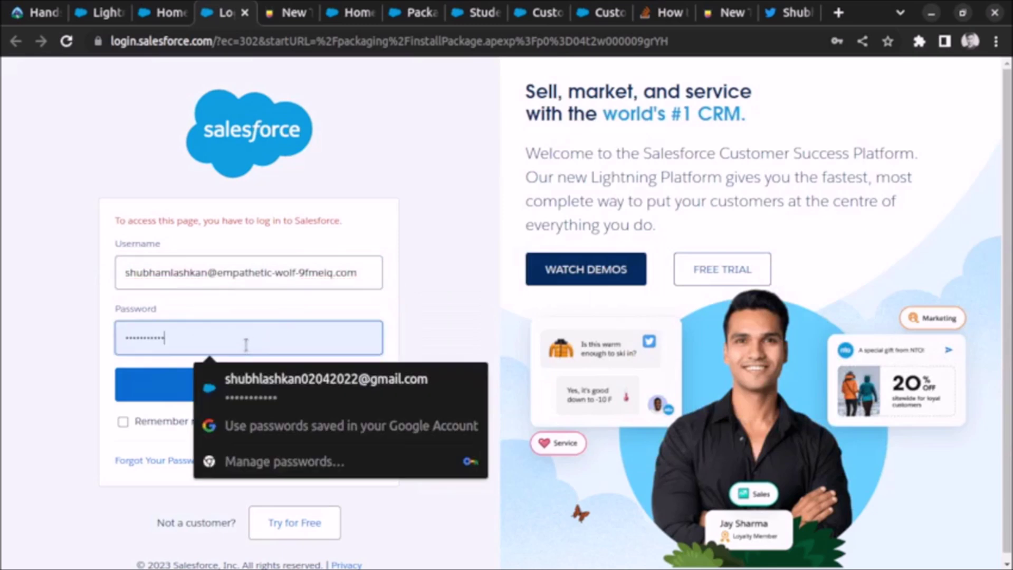
key(ctrl+a)
key(BackSpace)
text(******)
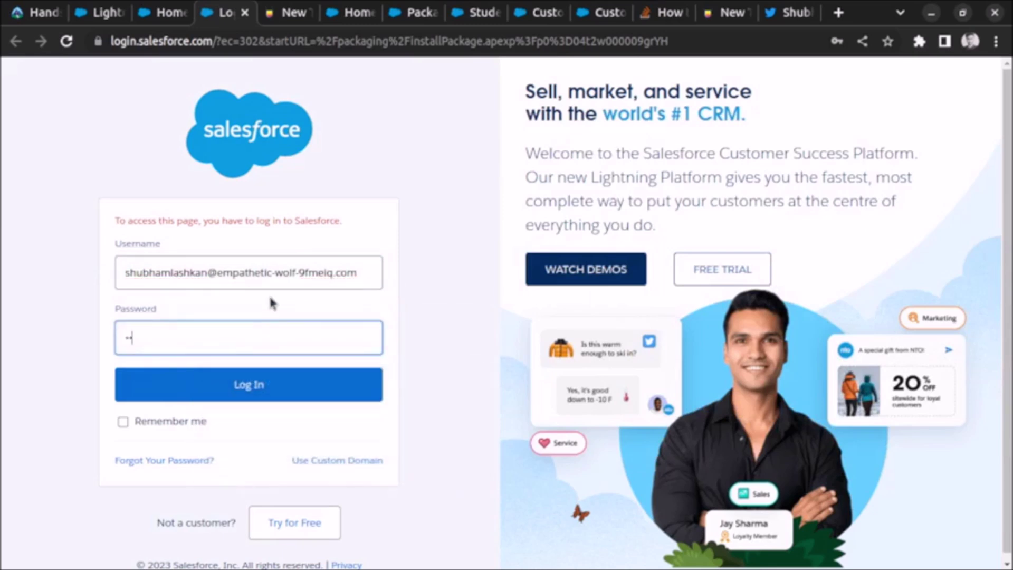
text(****)
click(267, 378)
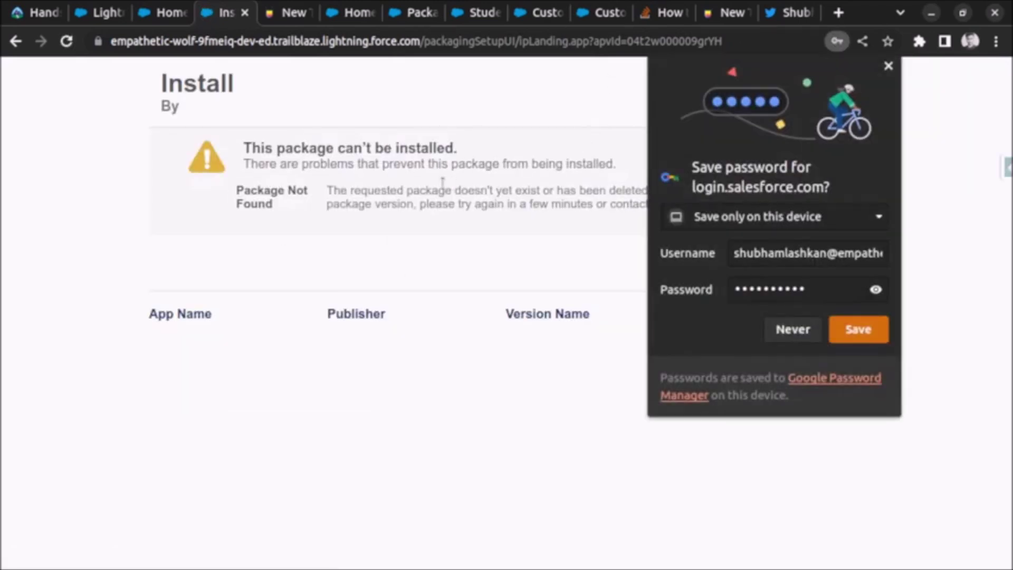
Step: Dismiss the save-password offer and review the Package Not Found error
click(889, 66)
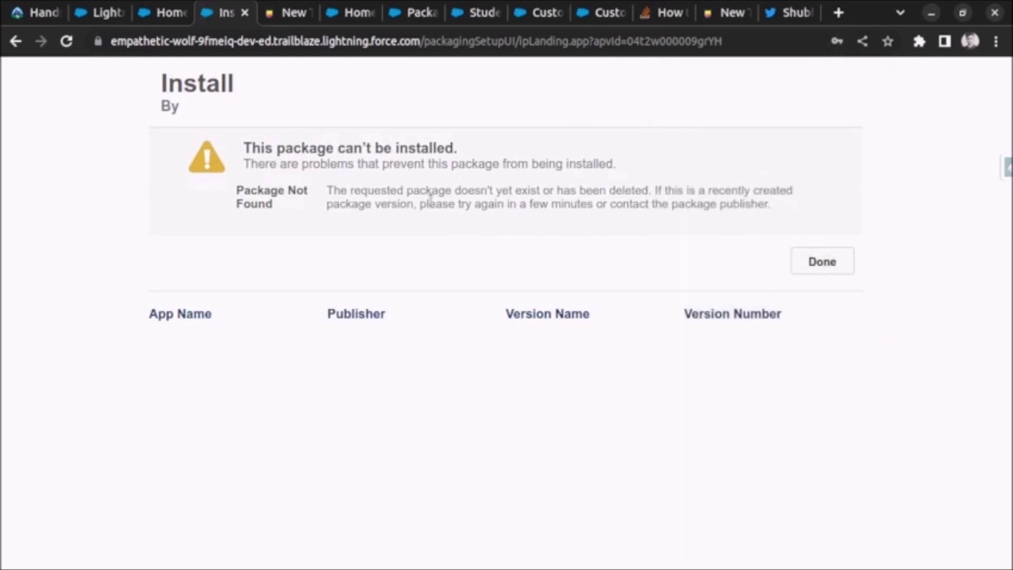
drag(432, 190, 710, 185)
click(733, 185)
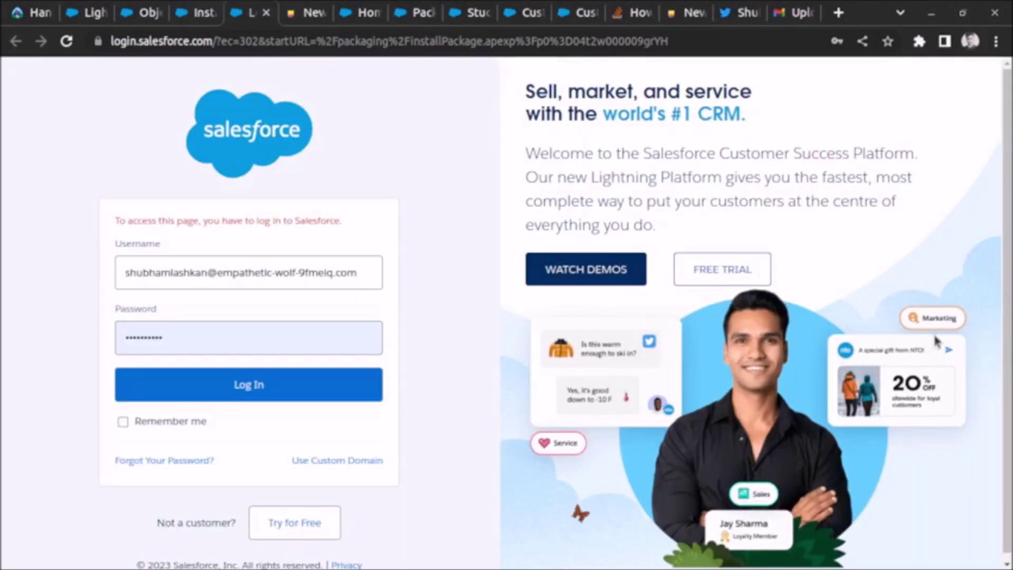
Step: Review the Hello World v1.0 Upload Succeeded email, then go back to the Salesforce login tab
click(792, 14)
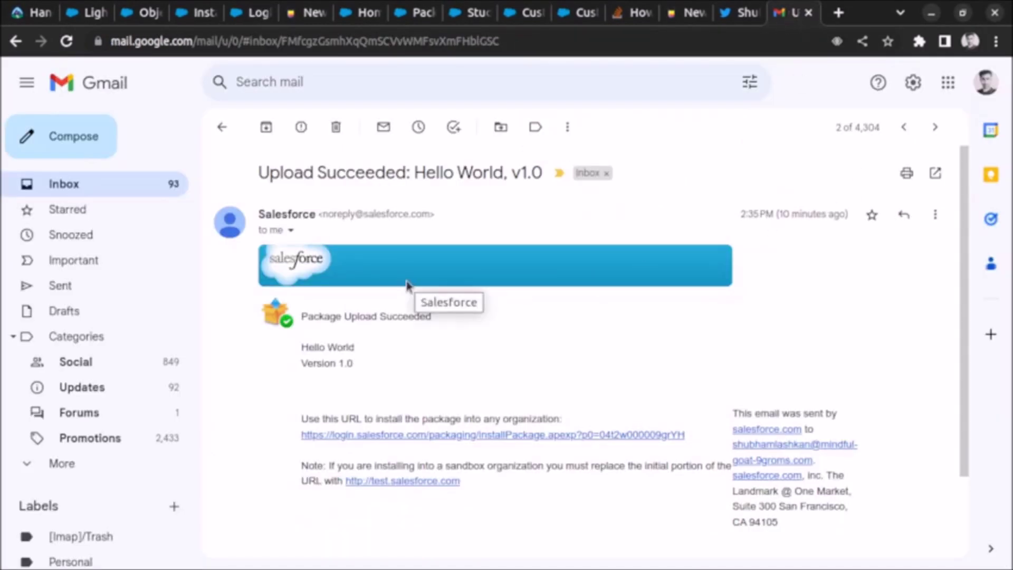
drag(314, 318, 450, 326)
click(449, 327)
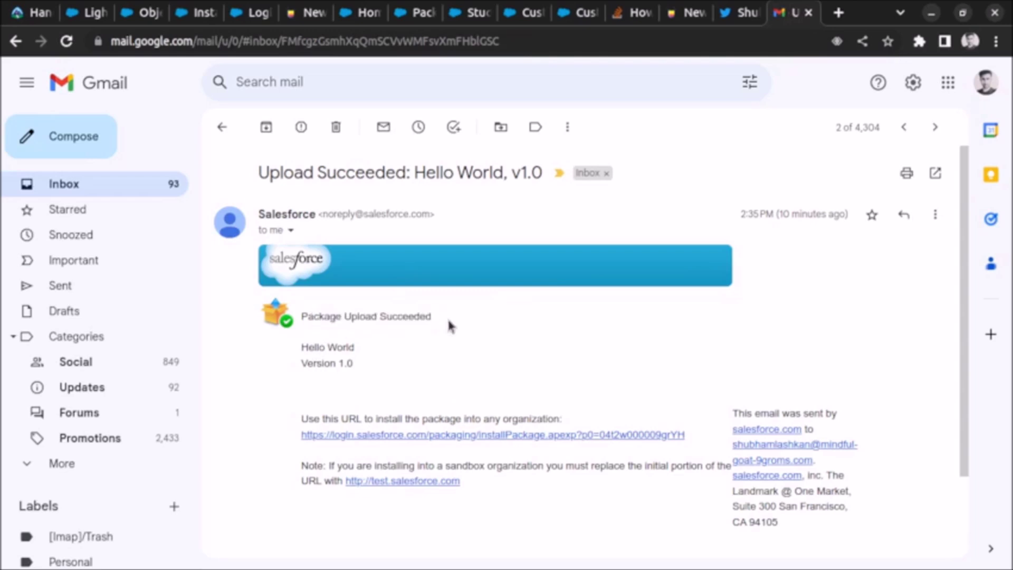
click(253, 12)
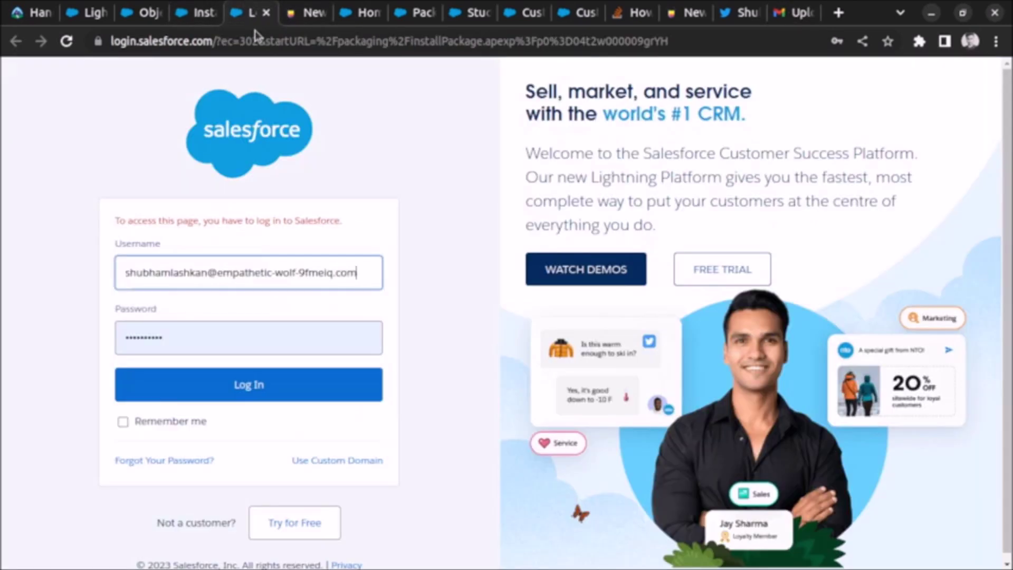
Step: Log in and install Hello World 1.0 into the second org for admins only
click(248, 384)
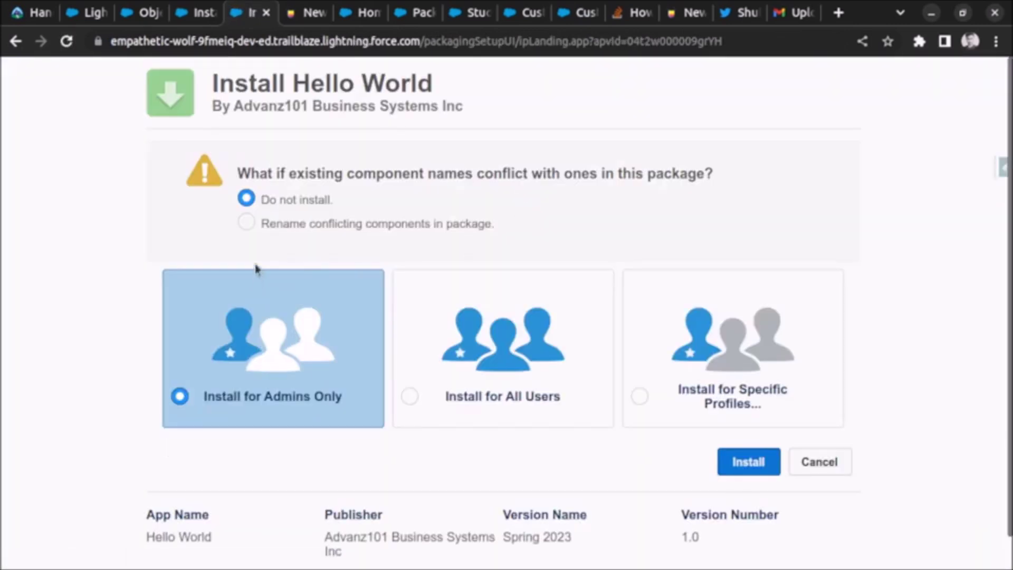
drag(306, 180, 705, 168)
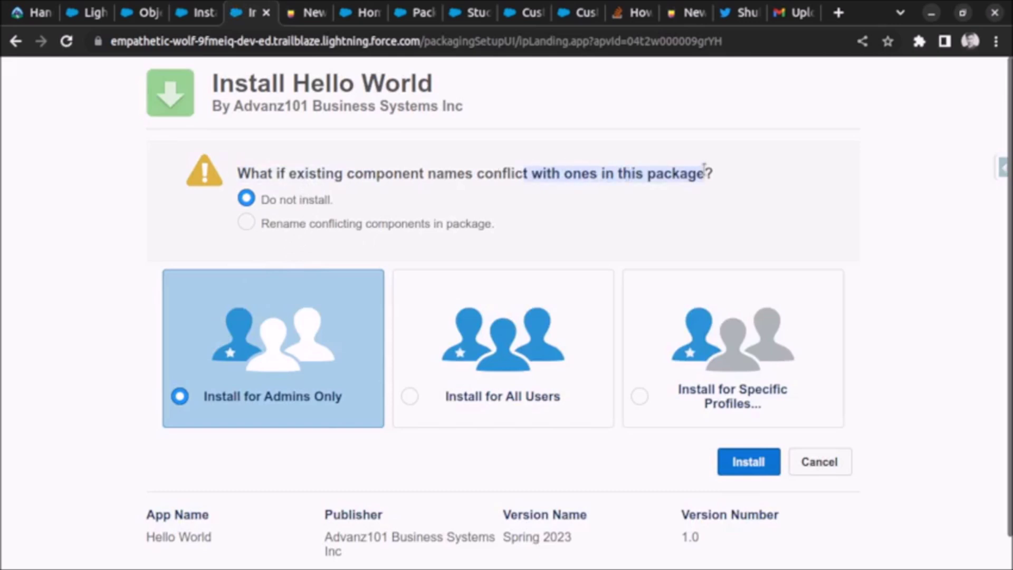
click(739, 178)
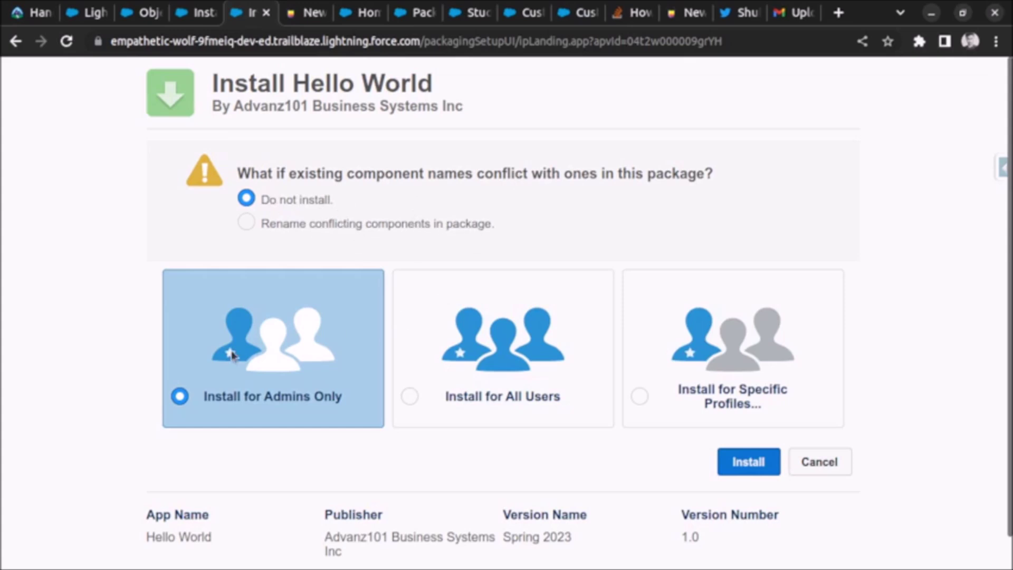
click(744, 471)
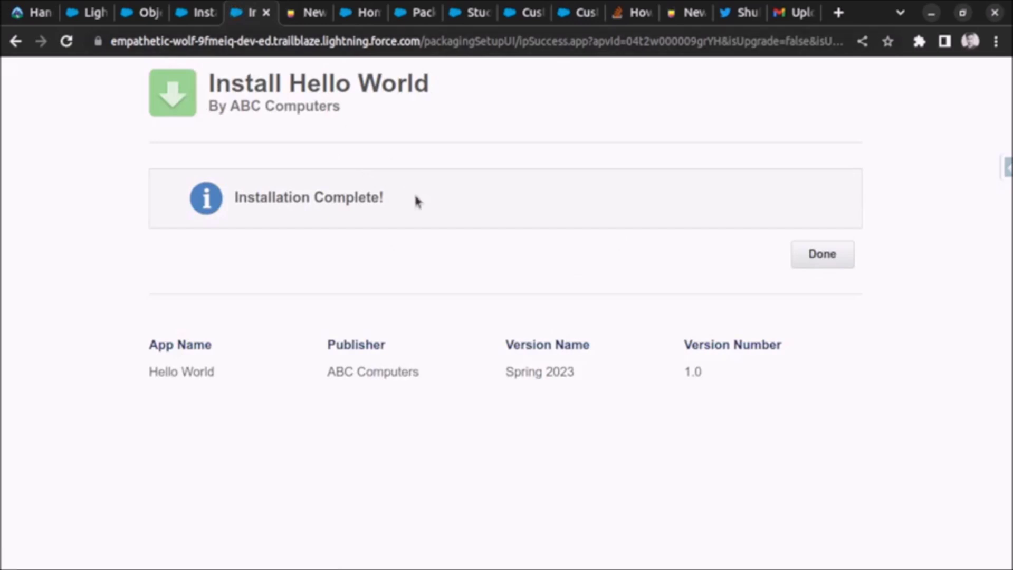
click(209, 16)
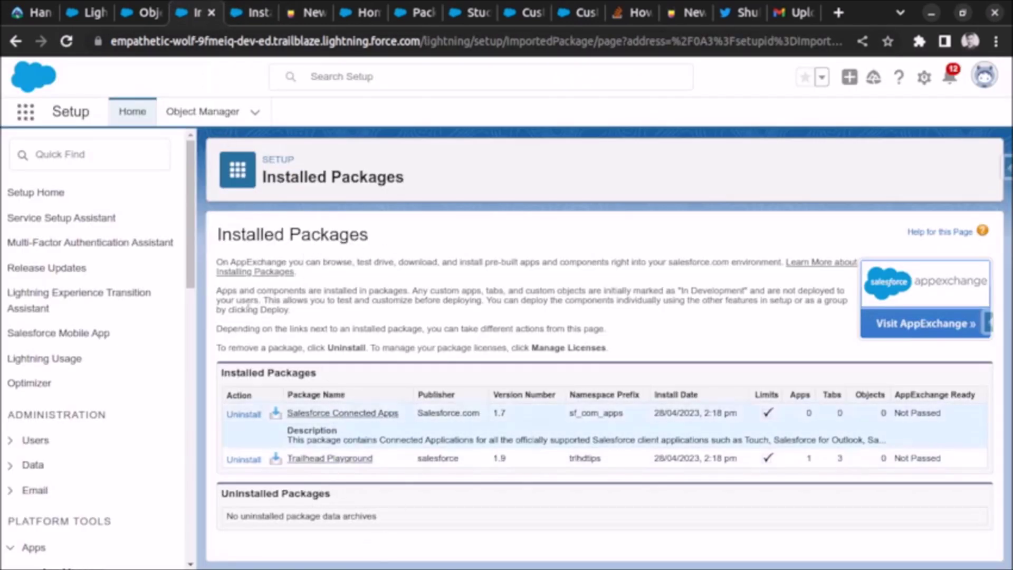
Step: Reload Installed Packages so Hello World 1.0 from ABC Computers appears with 1 tab and 2 objects
click(66, 41)
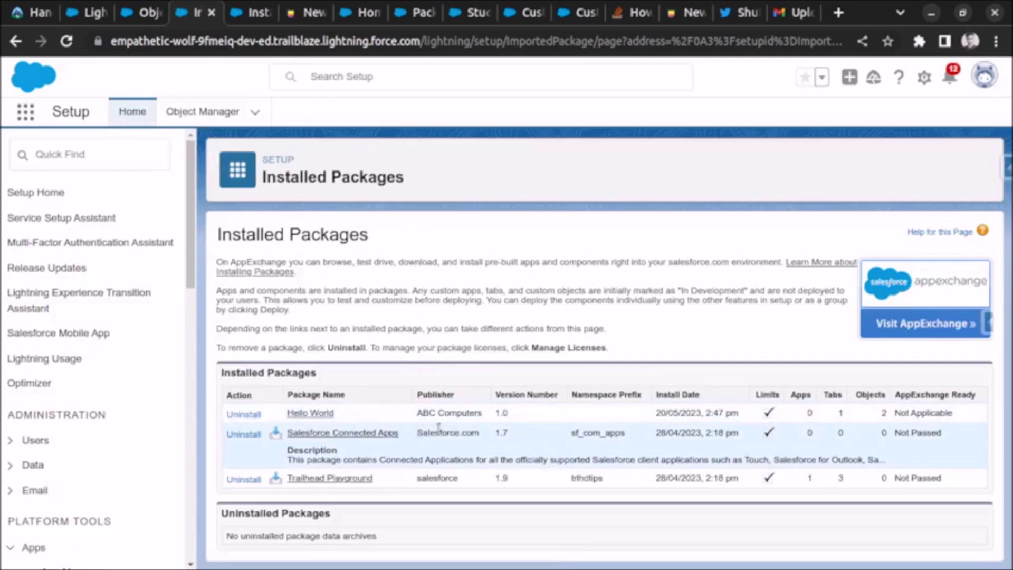
Step: Reload Object Manager, filter for 'student', and open the Student object's Fields & Relationships
click(149, 21)
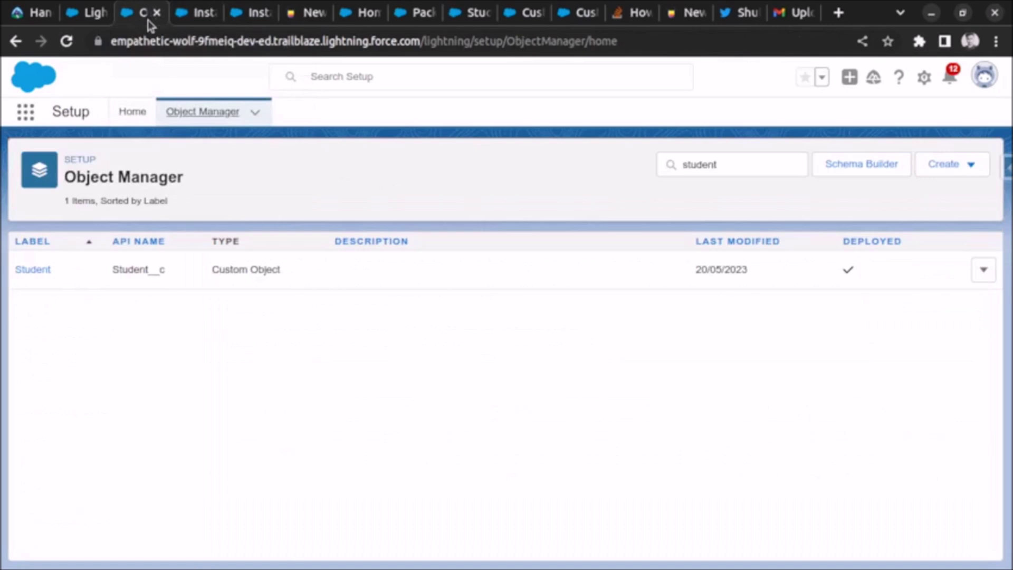
click(66, 41)
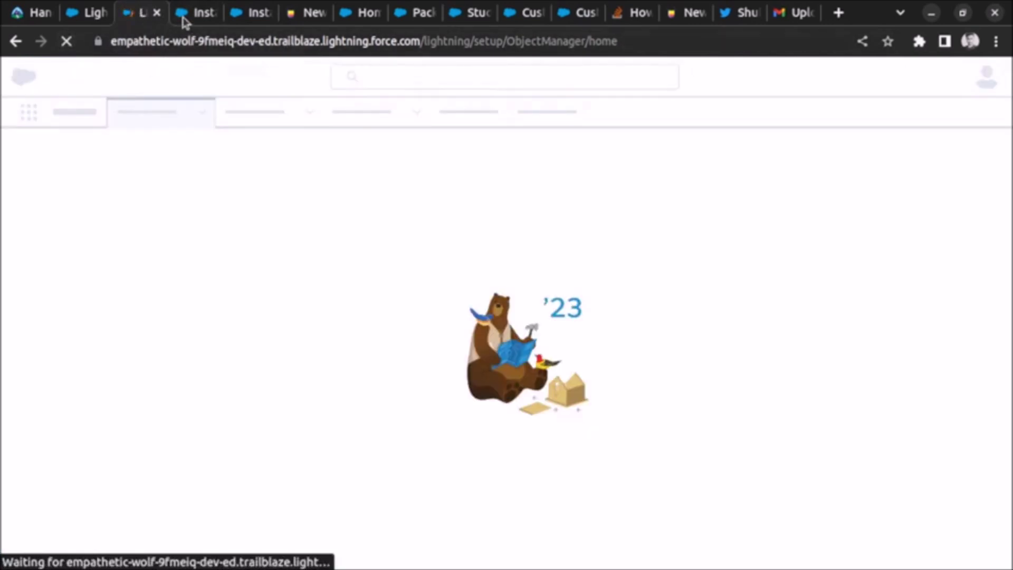
click(183, 15)
click(138, 15)
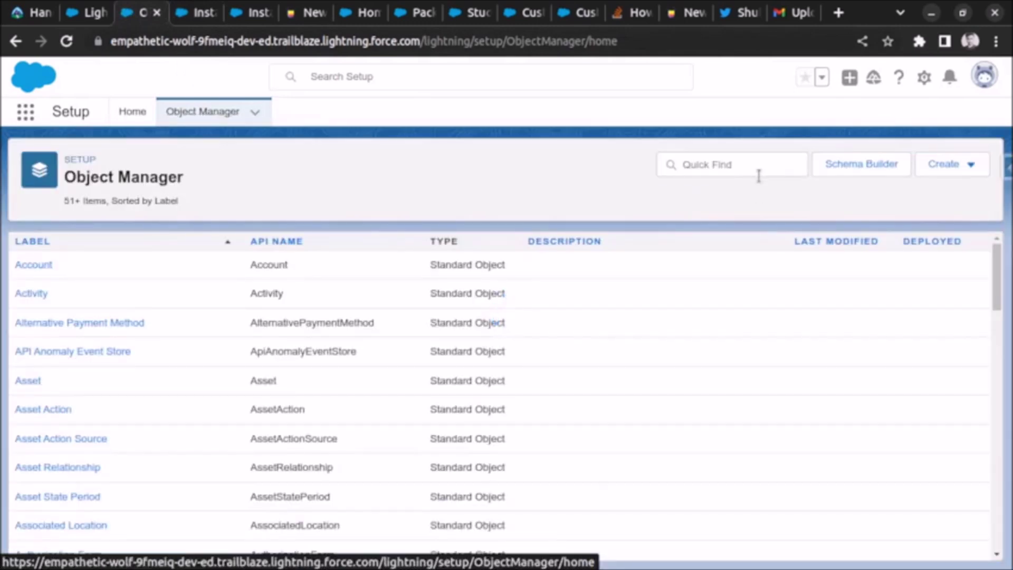
click(752, 163)
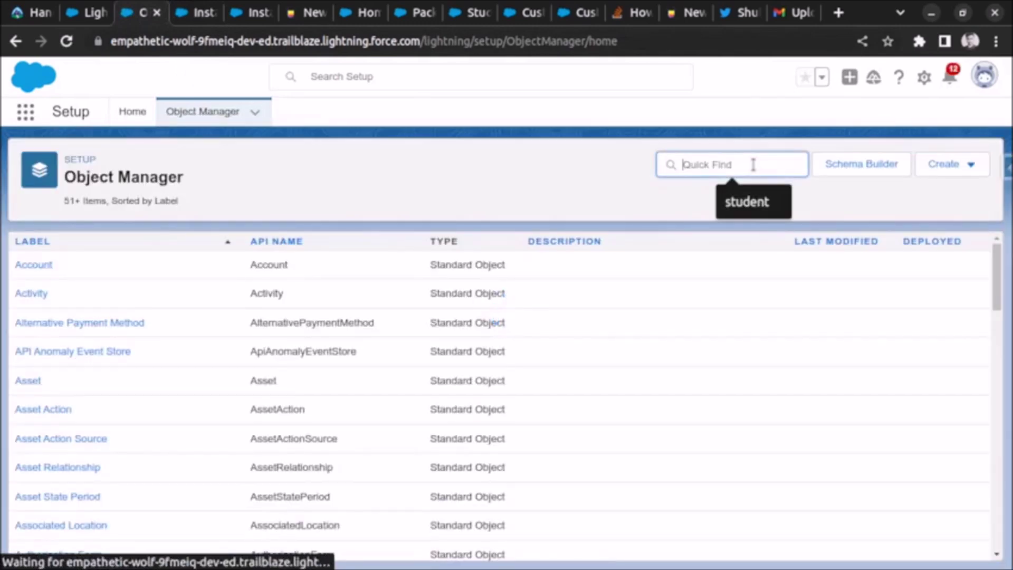
text(student)
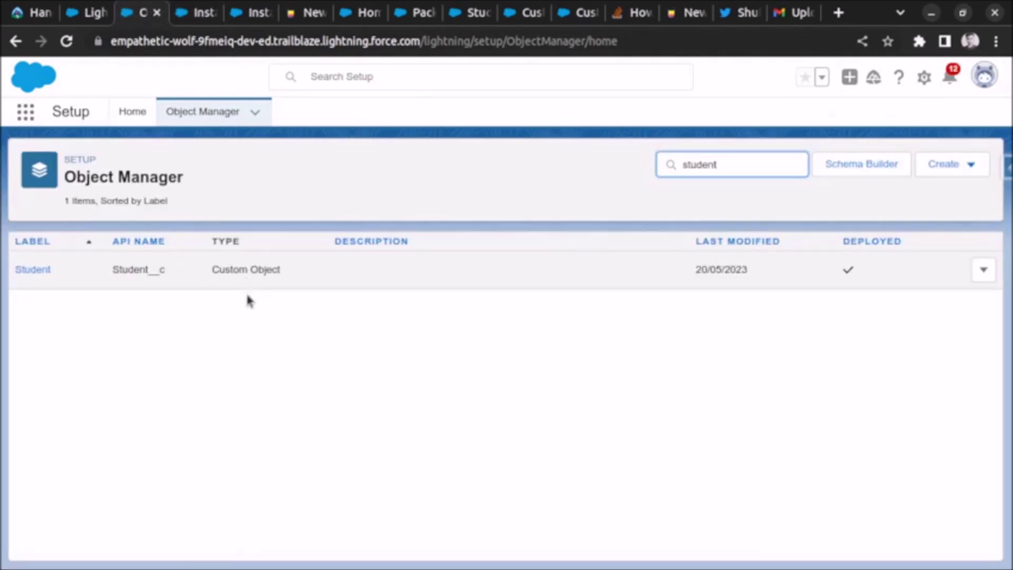
click(30, 270)
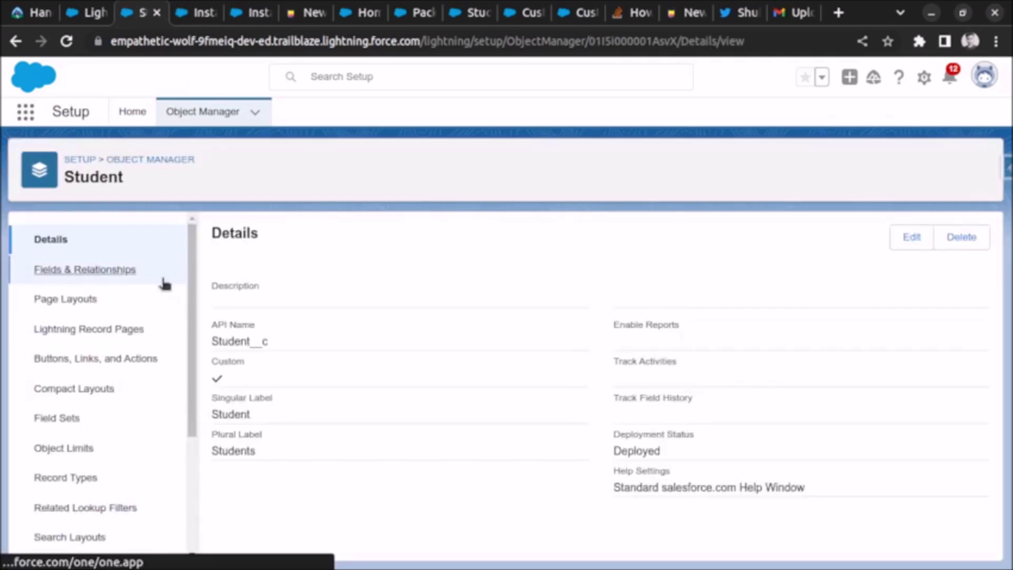
click(164, 280)
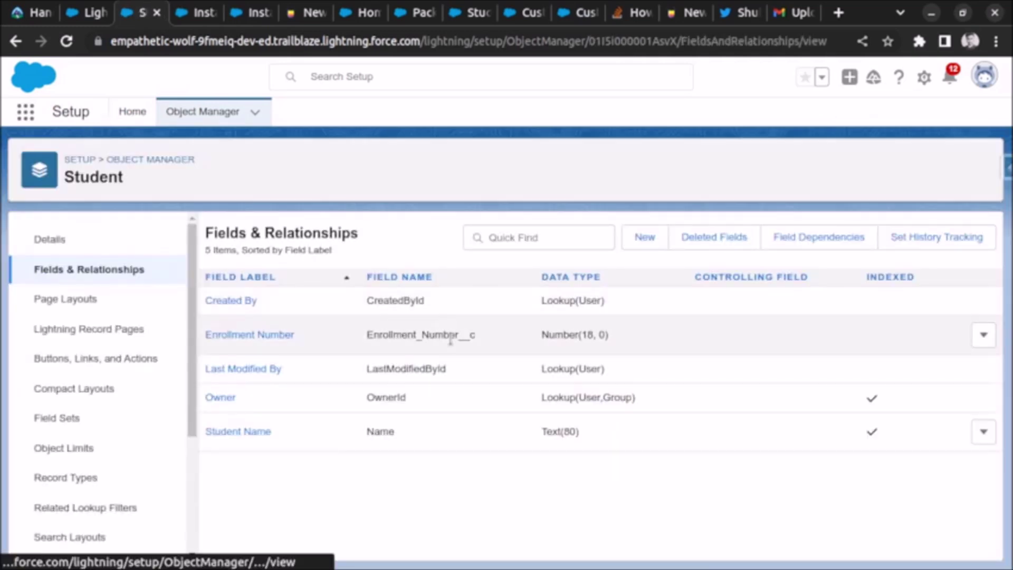
Step: Check the Enrollment_Number__c field, Number(18, 0), then go back to Setup Home
drag(380, 334, 448, 335)
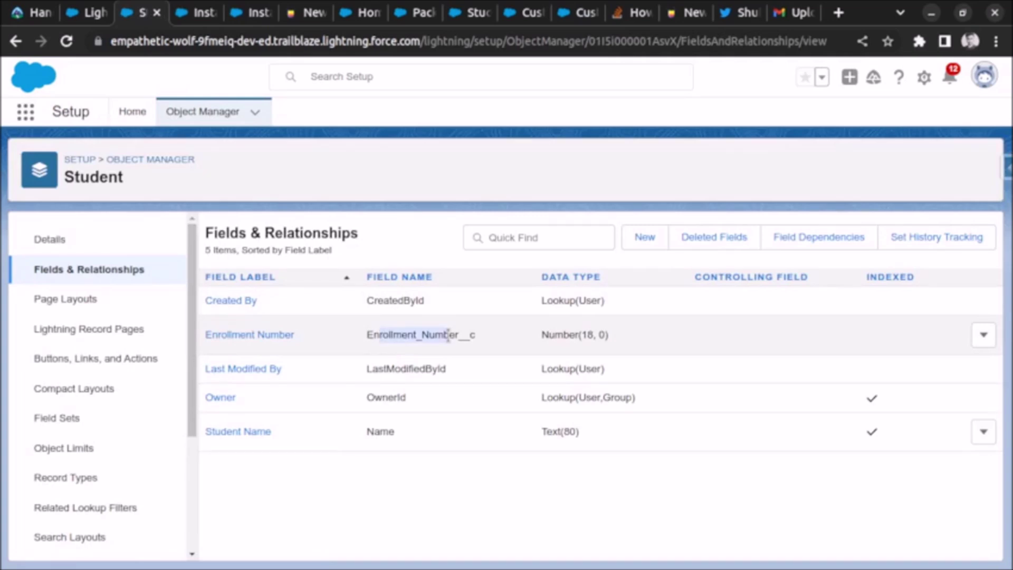
click(448, 334)
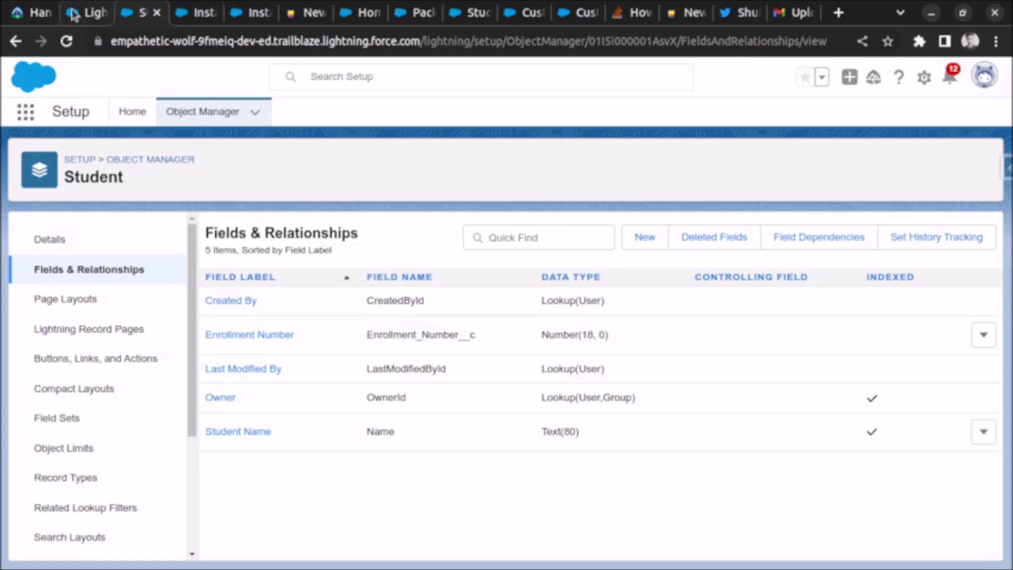
click(101, 14)
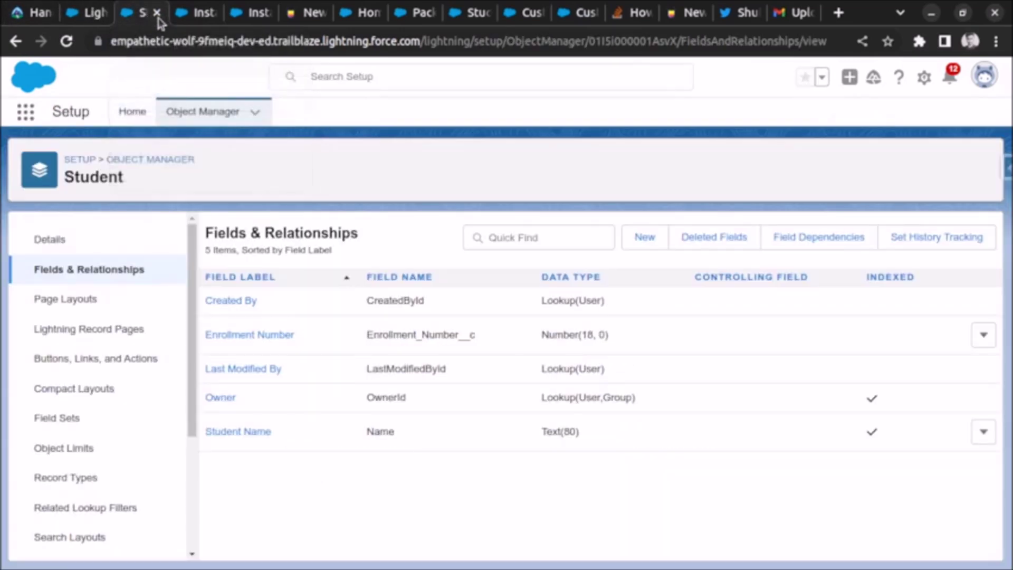
click(149, 14)
click(132, 113)
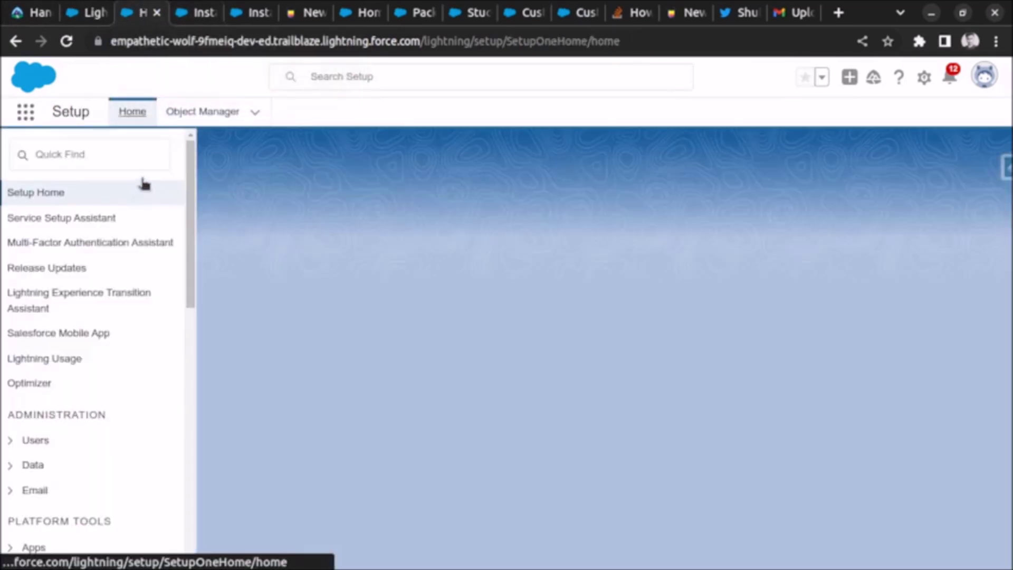
Step: Find Custom Settings via Quick Find and open the State setting with its Abbreviation and State fields
click(102, 169)
text(custom settings)
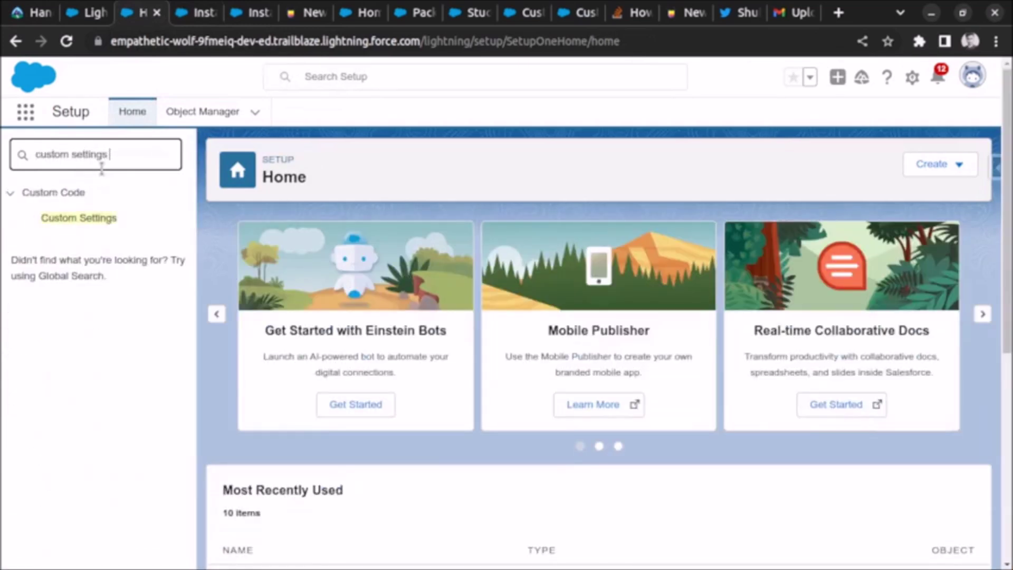
click(116, 226)
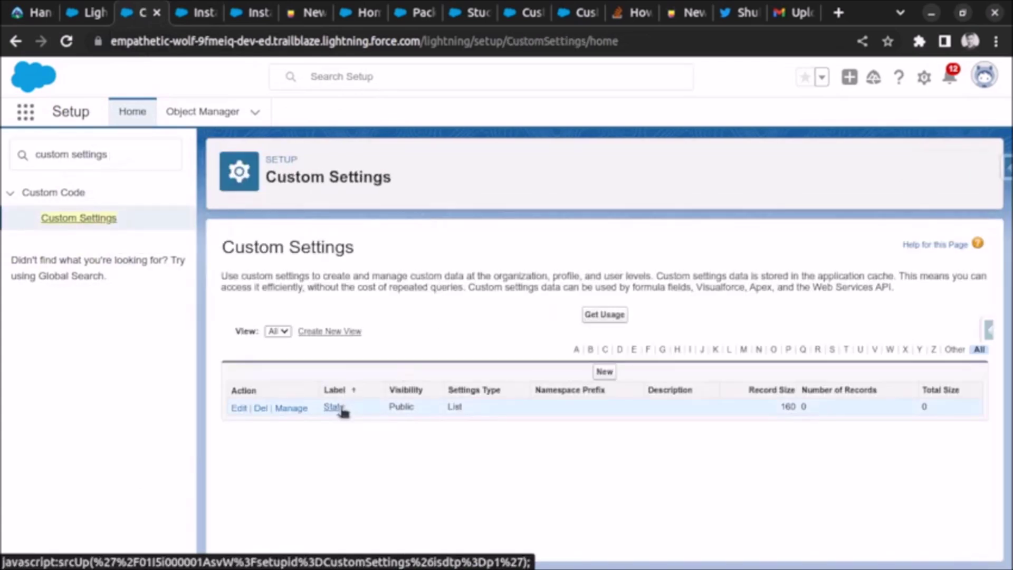
click(340, 409)
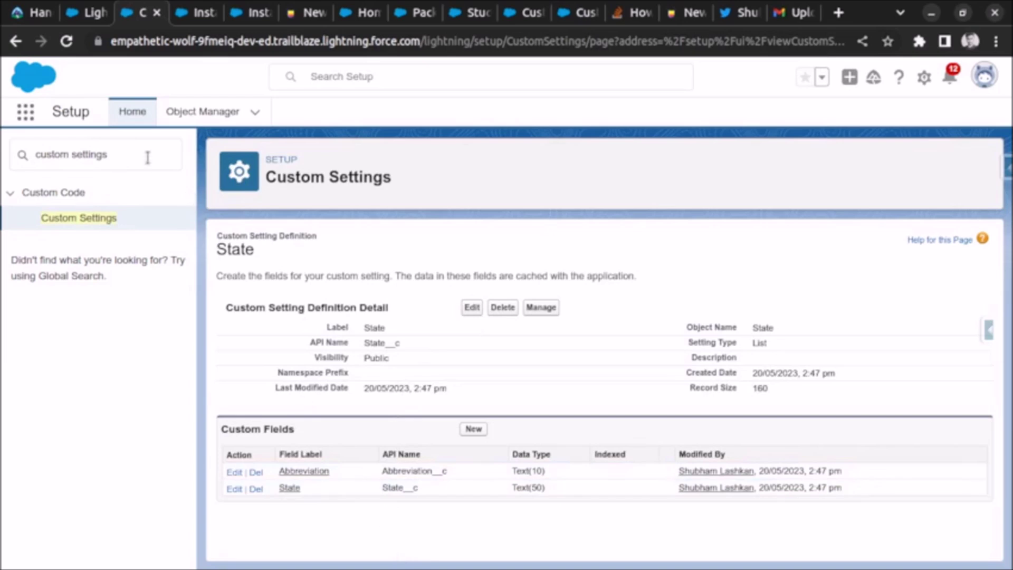
drag(148, 157, 2, 156)
text(tab)
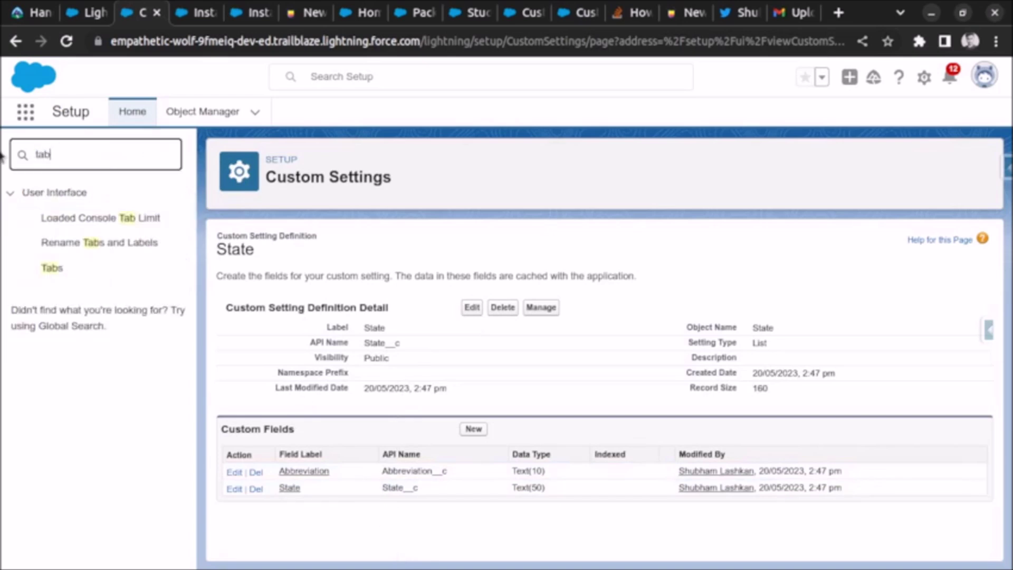
Step: Open the Tabs setup page and review the Students custom object tab with the People style
click(52, 269)
scroll(324, 292, down, 3)
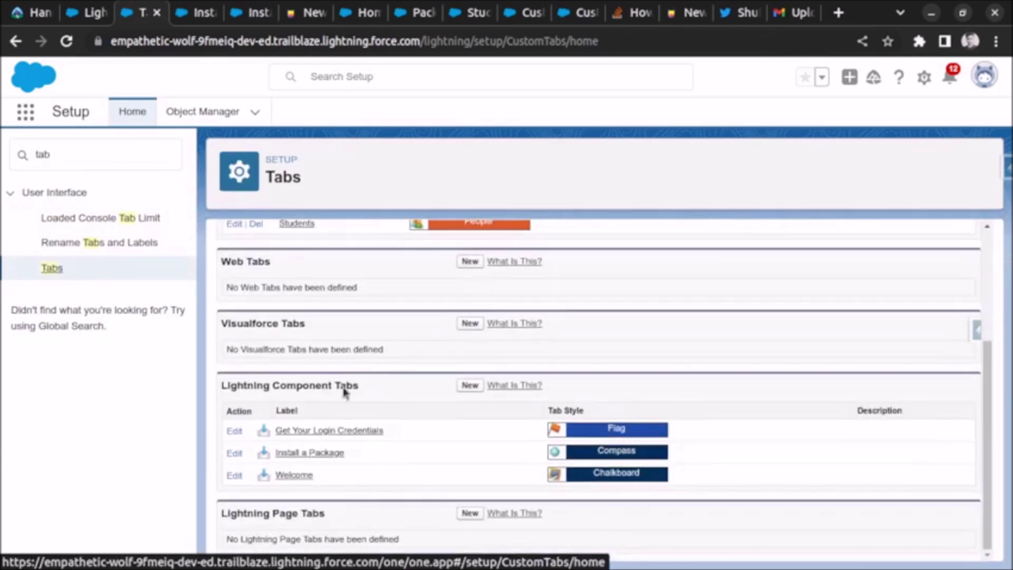
scroll(324, 291, up, 1)
scroll(324, 292, up, 3)
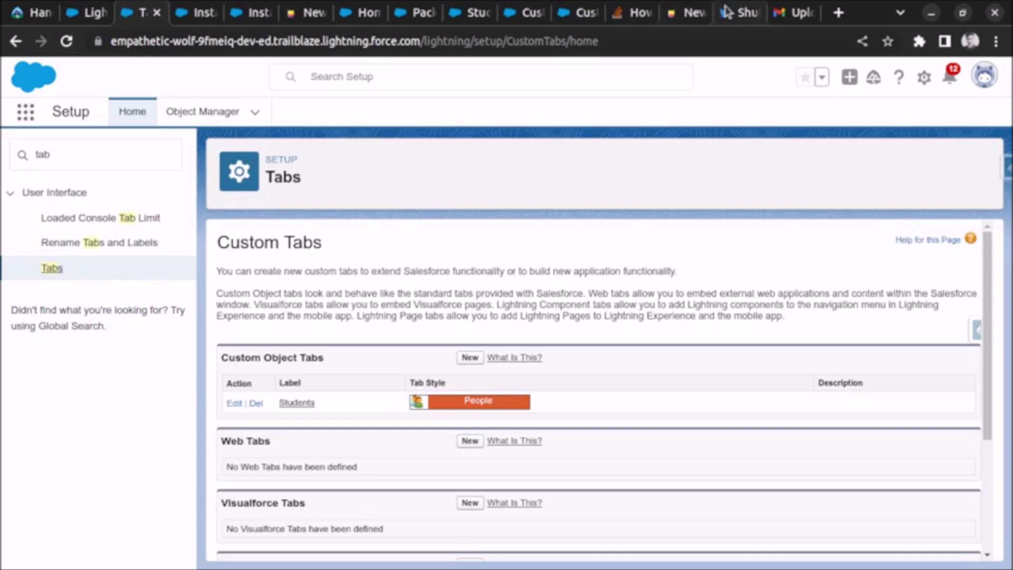
click(738, 12)
Step: Open the latest tweet about the power cut interrupting YouTube recording and read its text
click(493, 310)
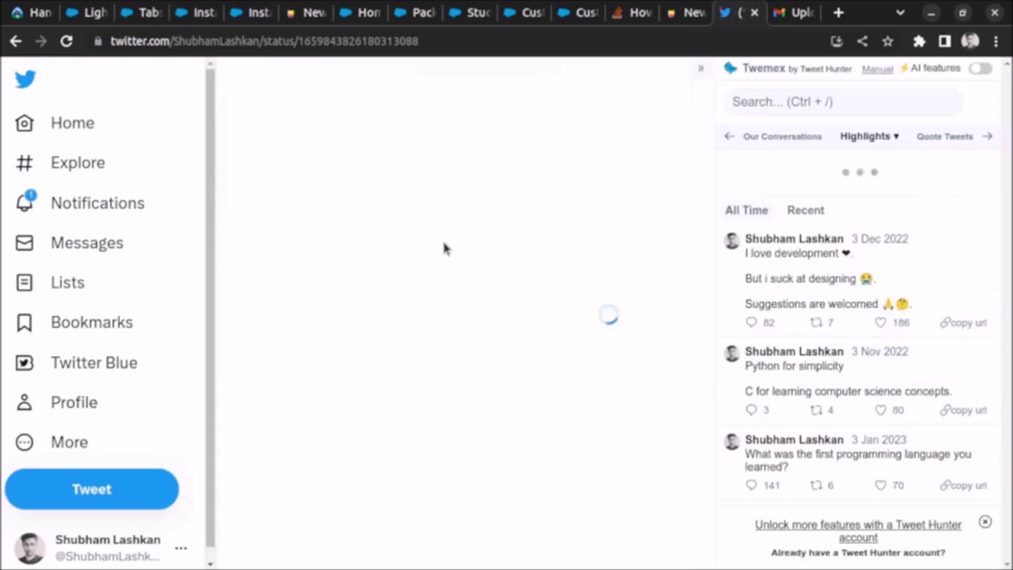
scroll(443, 232, down, 3)
scroll(446, 239, up, 4)
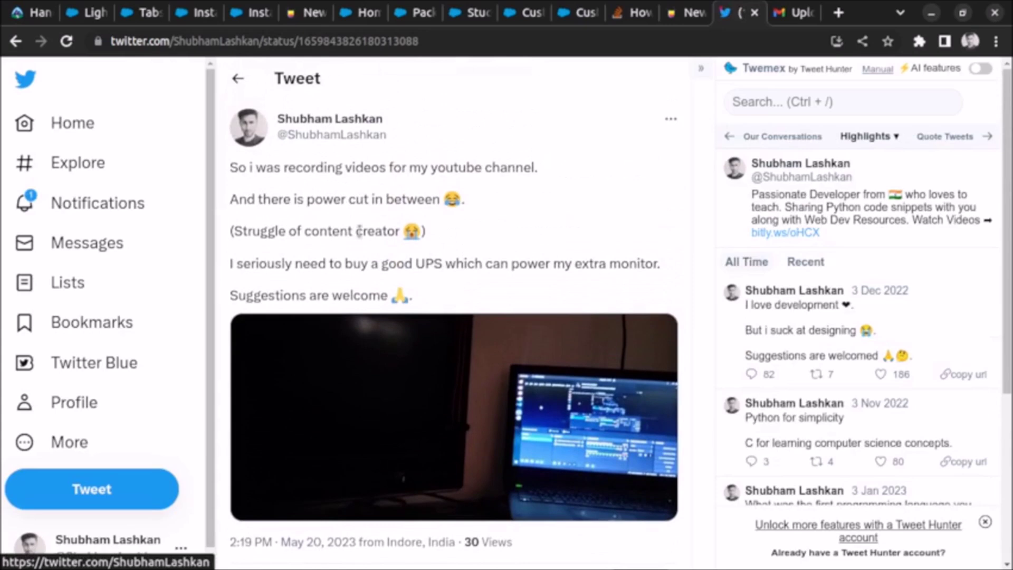
drag(241, 231, 442, 232)
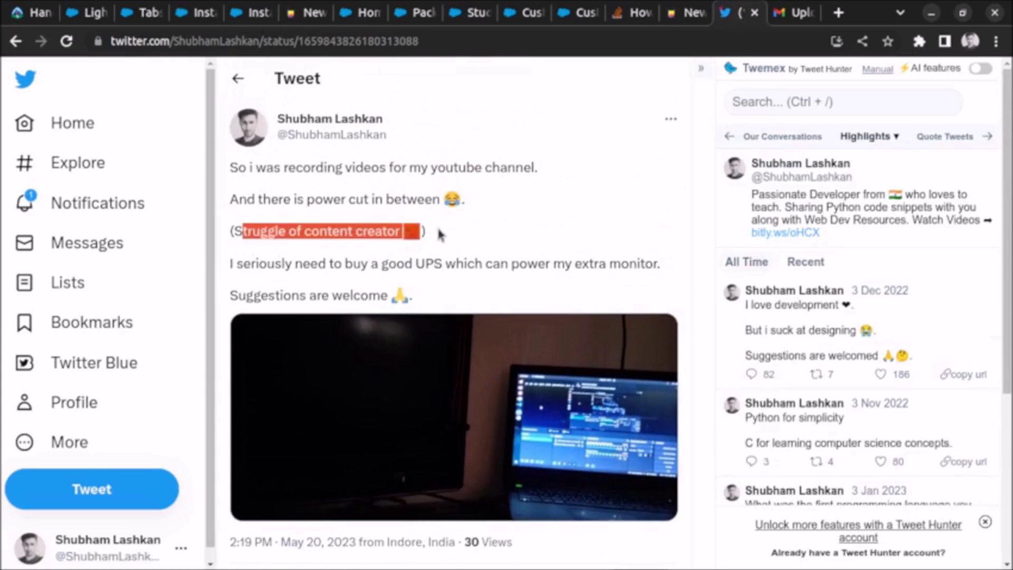
click(445, 230)
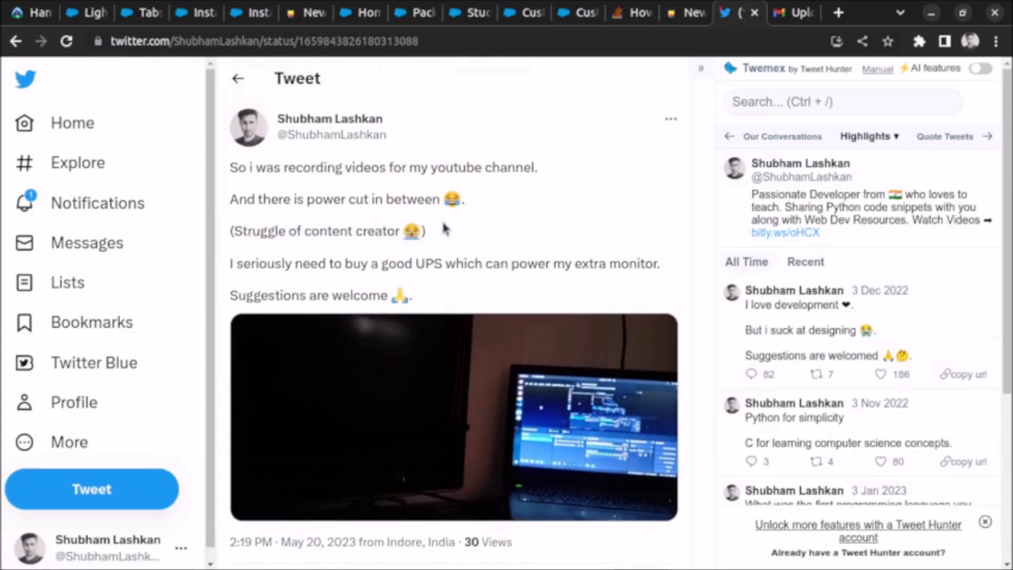